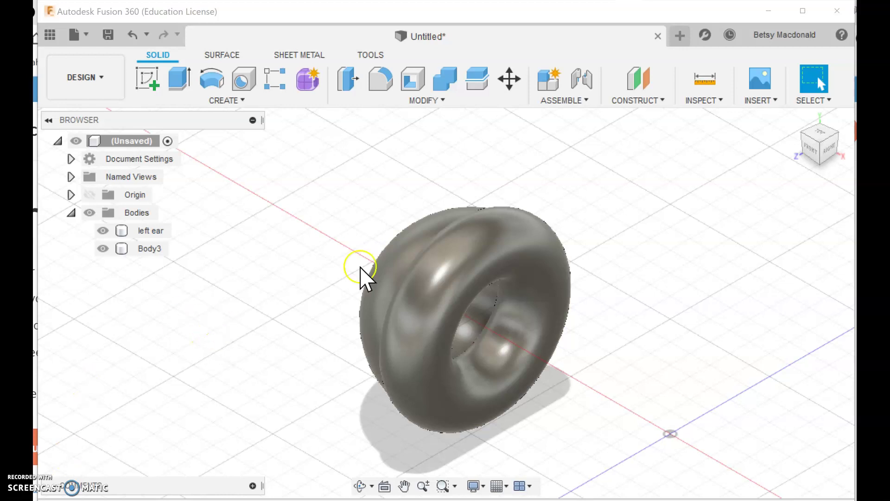
# Select the front torus face and look at its context options without choosing any.
pyautogui.click(455, 394)
pyautogui.click(338, 274)
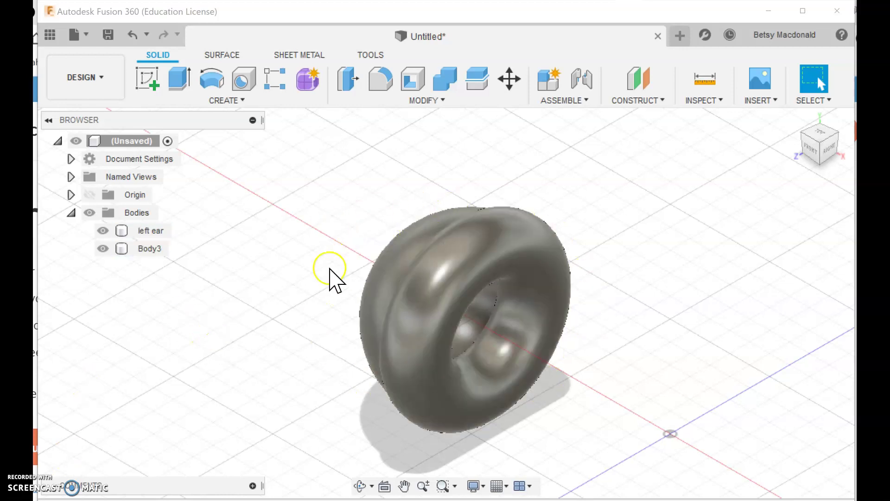
pyautogui.click(516, 298)
pyautogui.click(412, 384)
pyautogui.click(558, 424)
pyautogui.click(453, 394)
pyautogui.rightClick(453, 392)
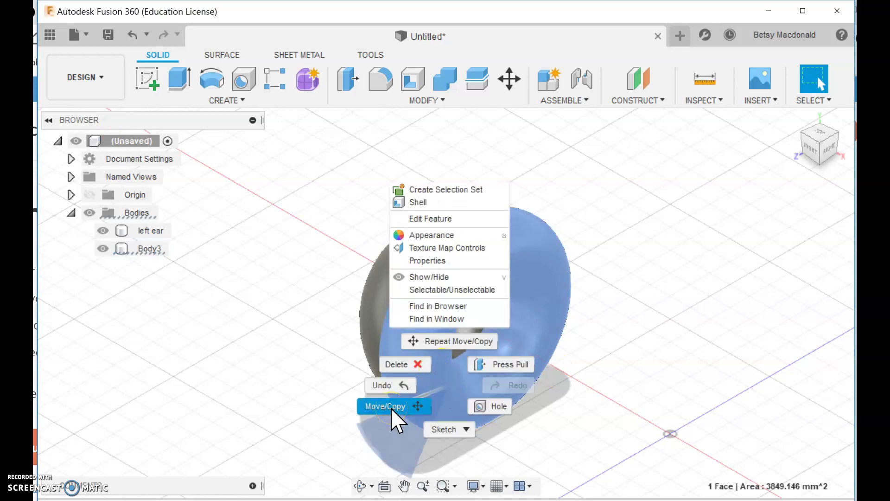
pyautogui.click(680, 380)
# Try selecting the torus and left ear bodies, then clear the selection.
pyautogui.click(680, 379)
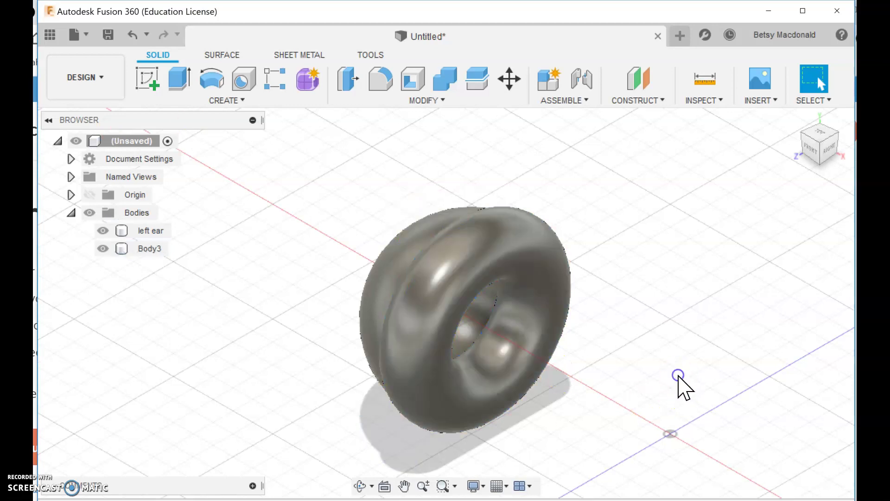
pyautogui.click(533, 322)
pyautogui.click(453, 291)
pyautogui.click(390, 276)
pyautogui.click(440, 297)
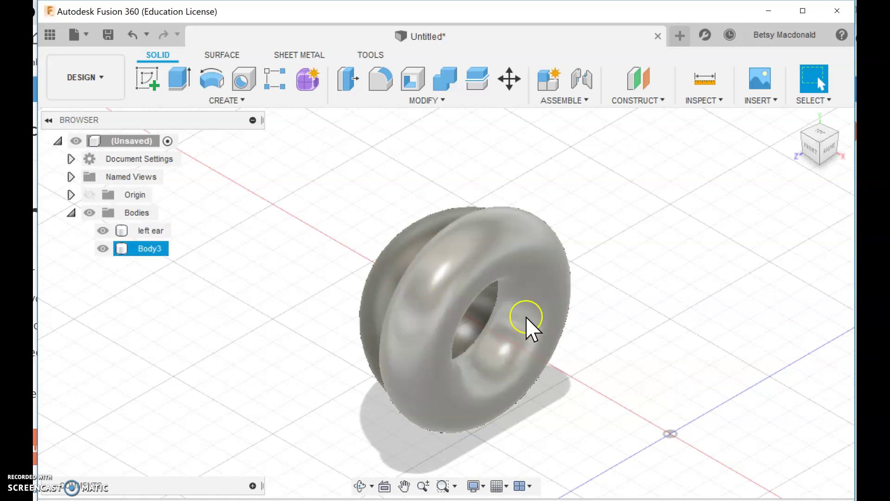
pyautogui.click(613, 325)
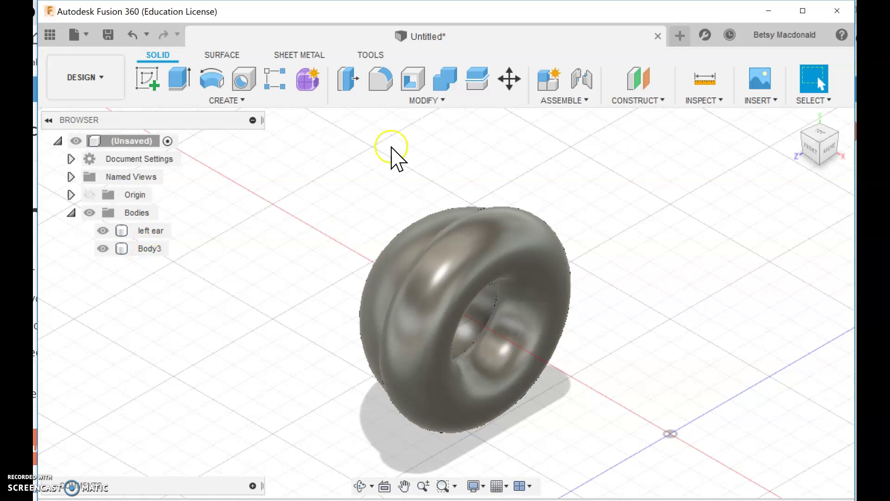
# Combine with Join, using left ear as the target and Body3 as the tool body.
pyautogui.click(439, 99)
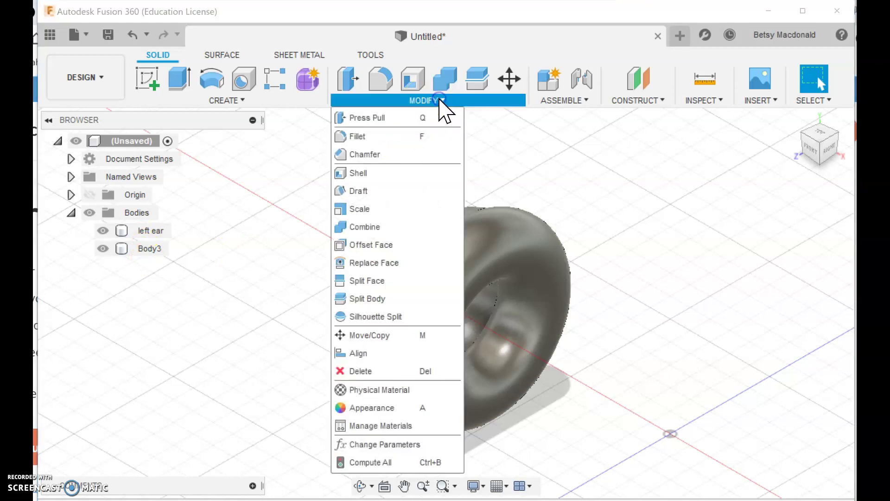
pyautogui.click(394, 226)
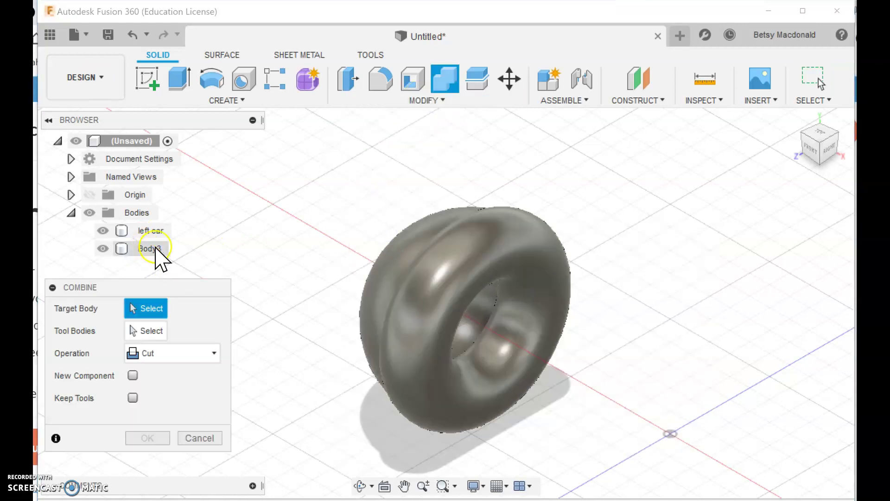
pyautogui.click(153, 230)
pyautogui.click(147, 341)
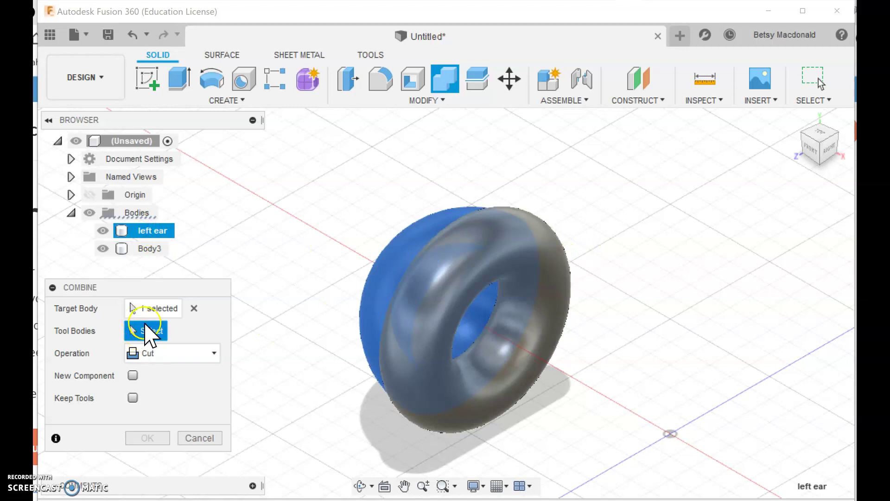
pyautogui.click(147, 250)
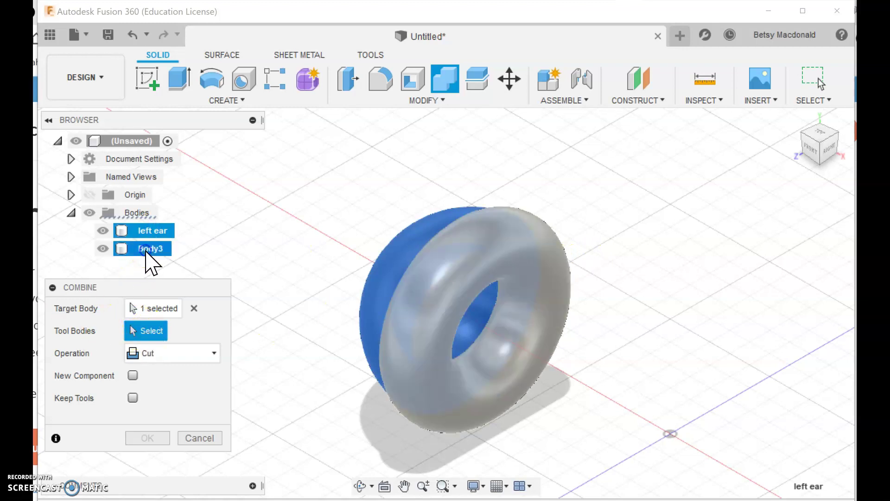
pyautogui.click(198, 354)
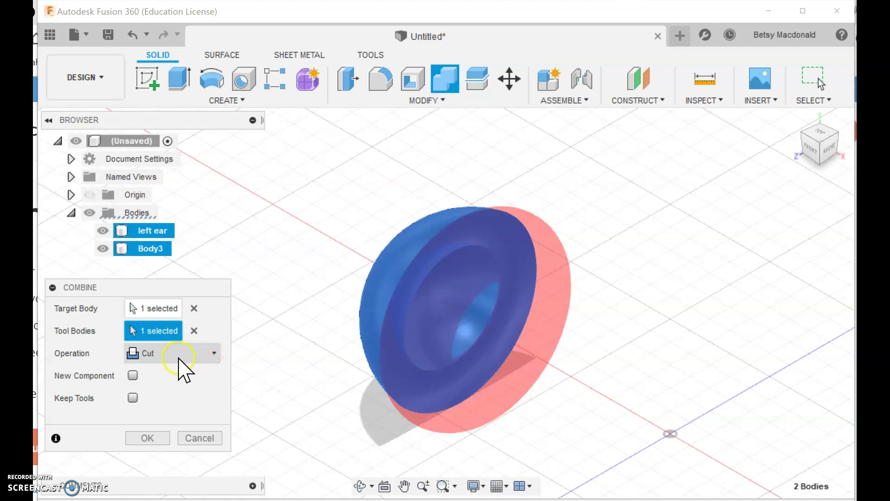
pyautogui.click(178, 356)
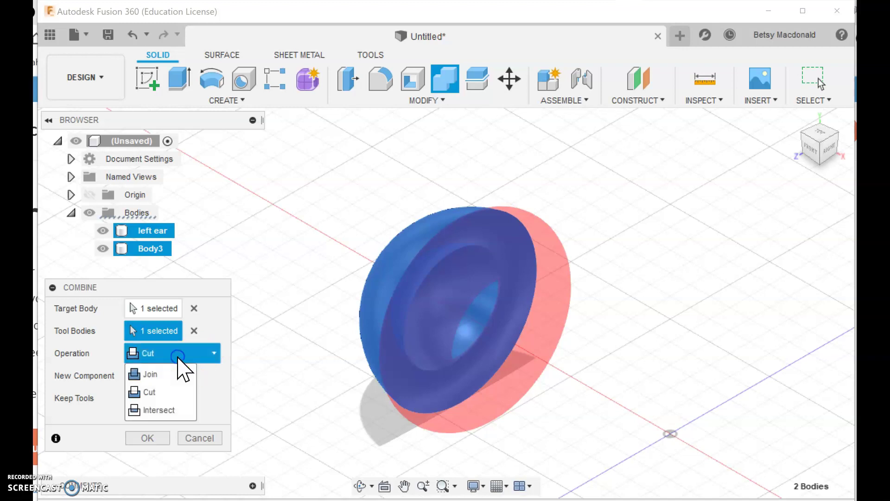
pyautogui.click(160, 376)
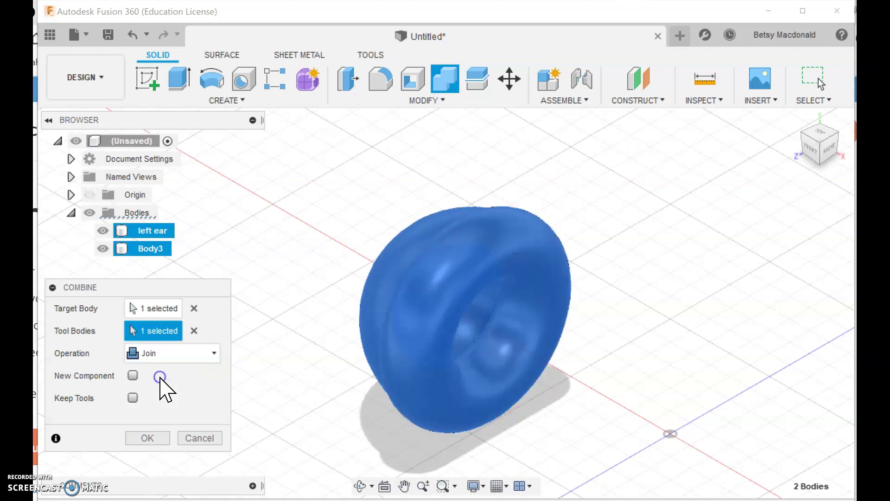
pyautogui.click(151, 438)
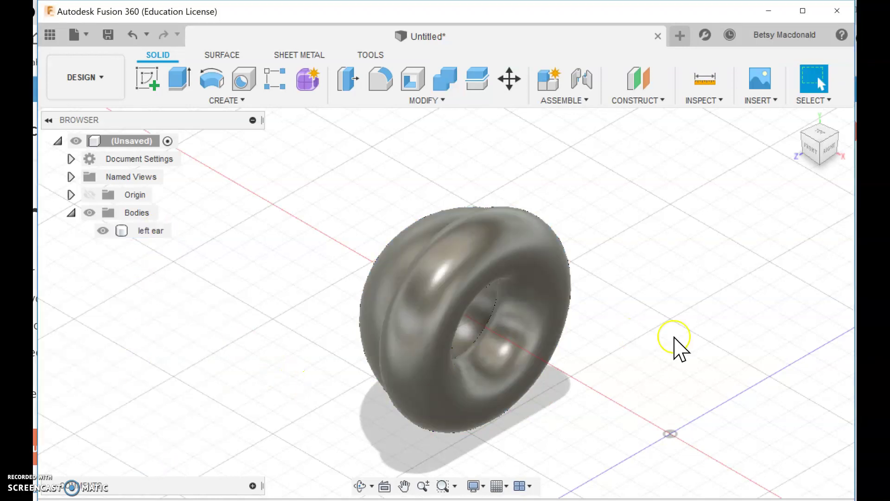
# From the front view, copy the left ear with Move/Copy and place the copy 45 mm along X.
pyautogui.click(808, 150)
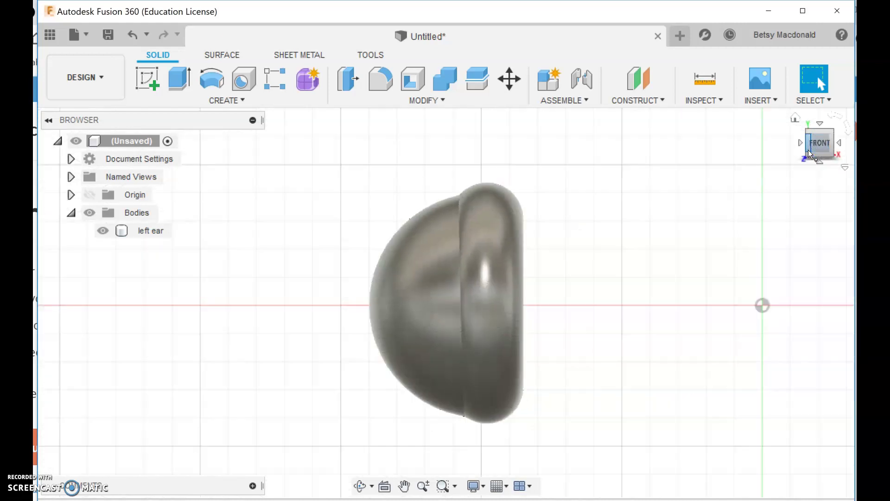
pyautogui.moveTo(735, 324); pyautogui.dragTo(559, 324, button='middle')
pyautogui.click(156, 232)
pyautogui.rightClick(240, 299)
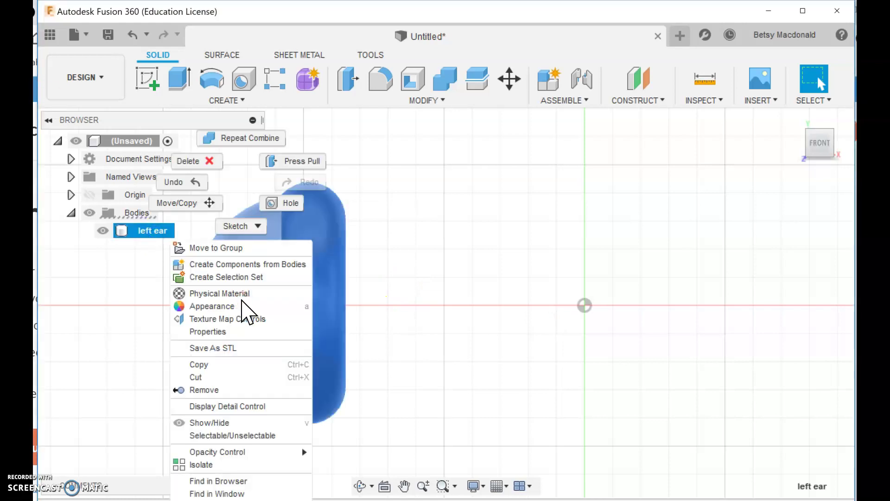
pyautogui.click(206, 202)
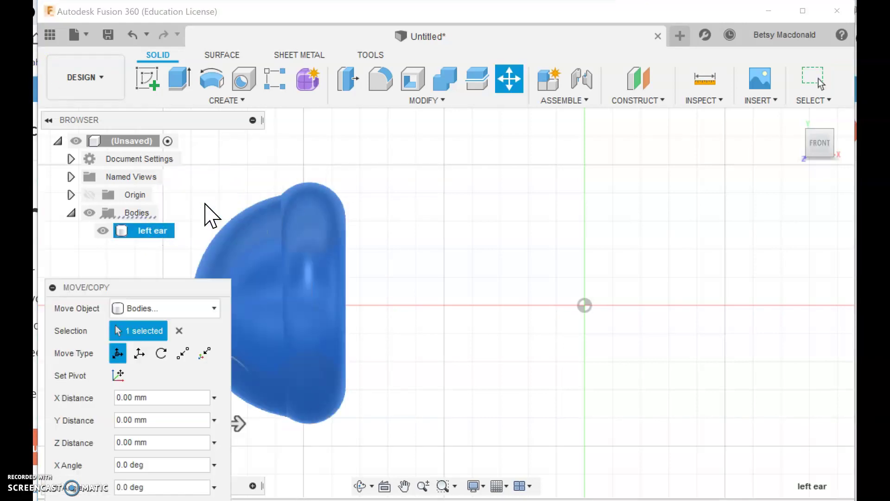
pyautogui.moveTo(151, 288); pyautogui.dragTo(760, 181)
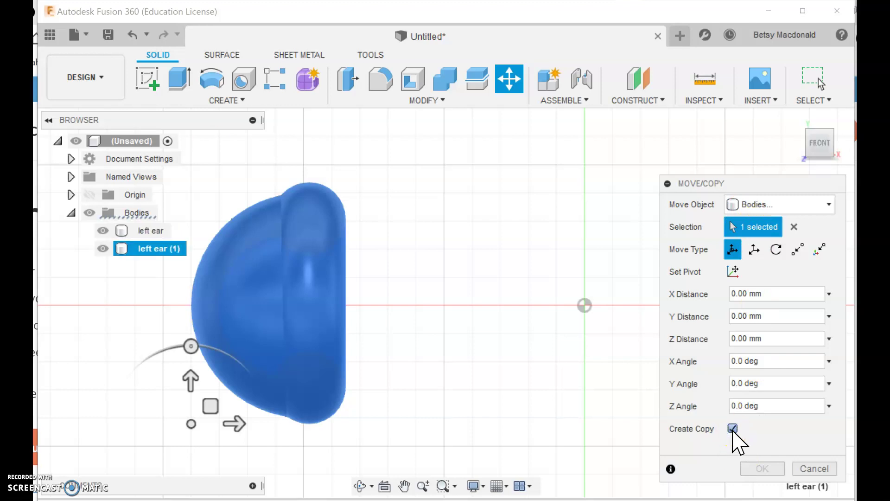
pyautogui.moveTo(232, 421); pyautogui.dragTo(501, 412)
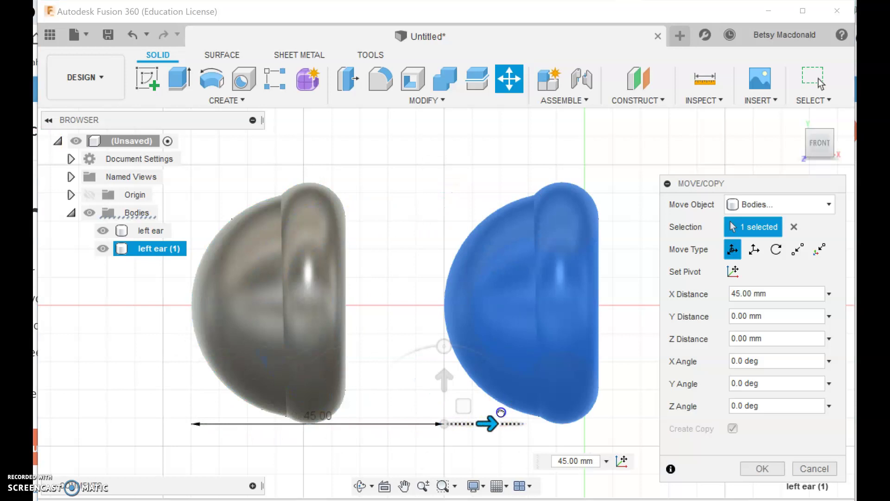
pyautogui.moveTo(501, 412); pyautogui.dragTo(498, 416)
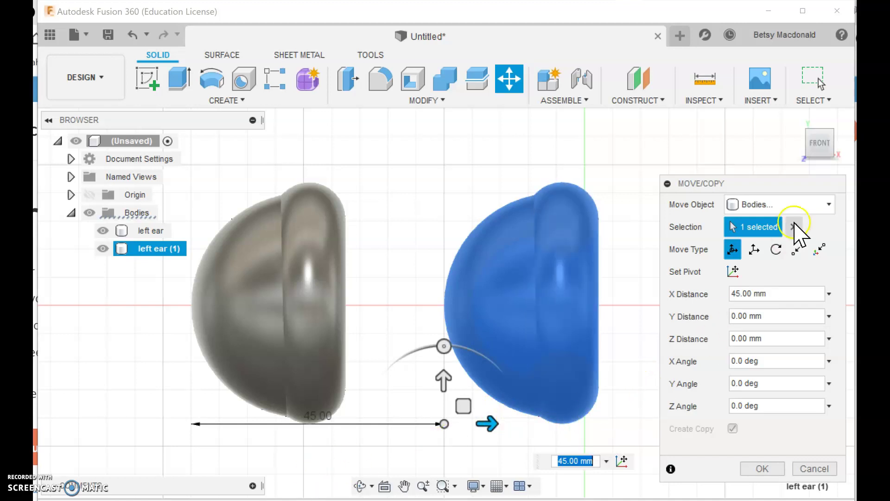
pyautogui.moveTo(817, 152)
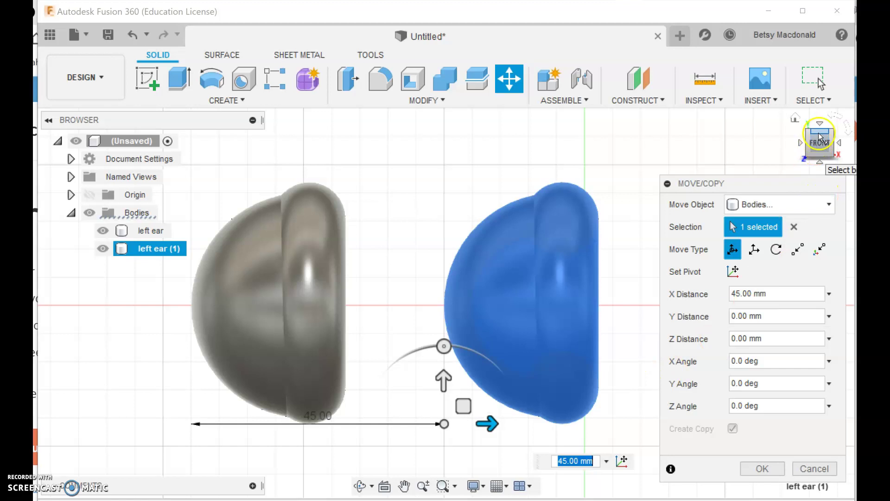
# From the top view, rotate the copy to face the original ear and shift it -40 mm along Z.
pyautogui.click(820, 137)
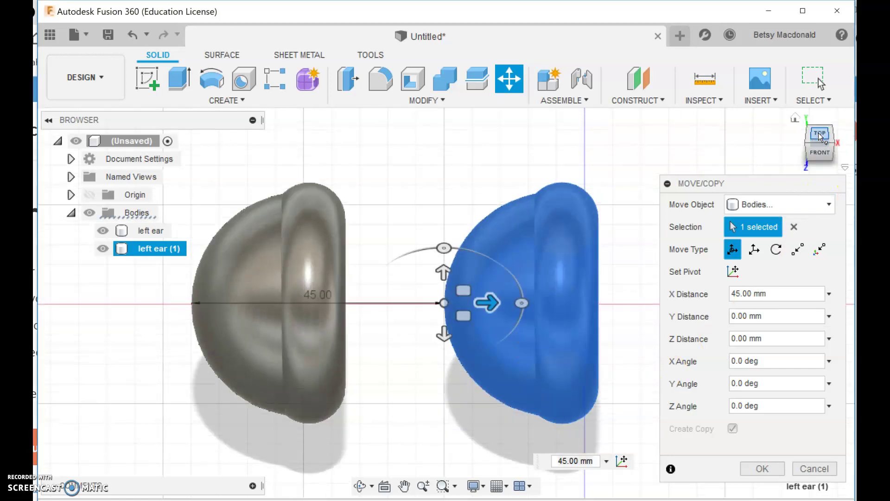
pyautogui.click(825, 134)
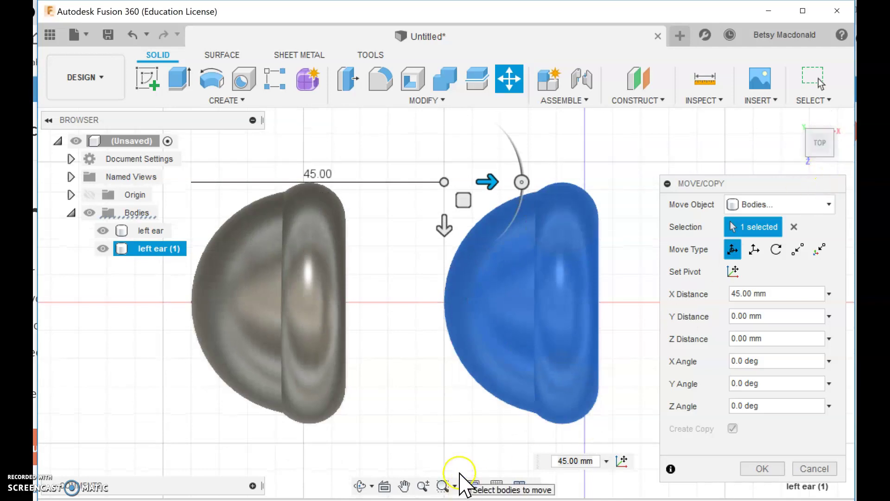
pyautogui.click(522, 181)
pyautogui.moveTo(509, 161); pyautogui.dragTo(671, 199)
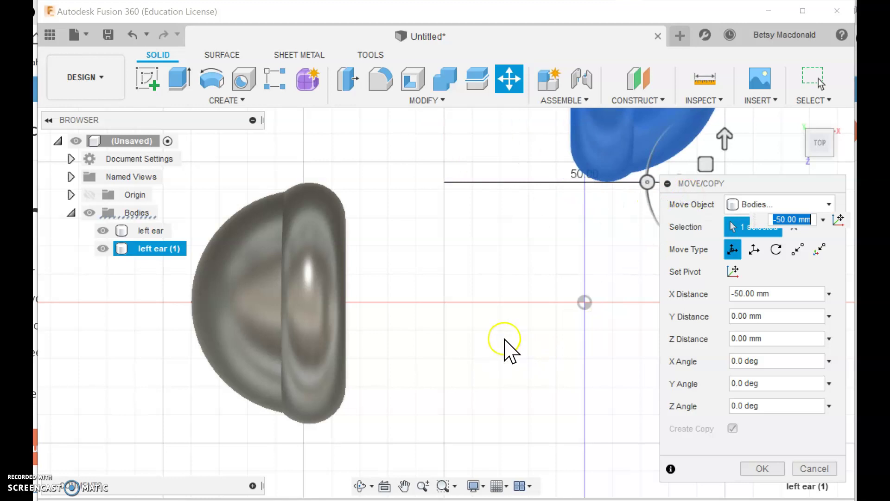
pyautogui.moveTo(507, 338); pyautogui.dragTo(424, 353, button='middle')
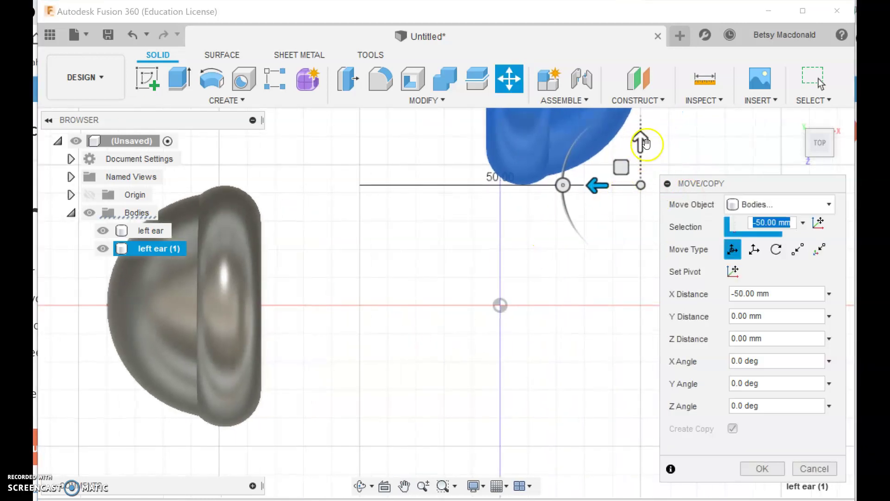
pyautogui.moveTo(641, 141); pyautogui.dragTo(636, 372)
# Set the copied ear's Z distance to -43 mm and apply the Move/Copy.
pyautogui.scroll(4, 434, 357)
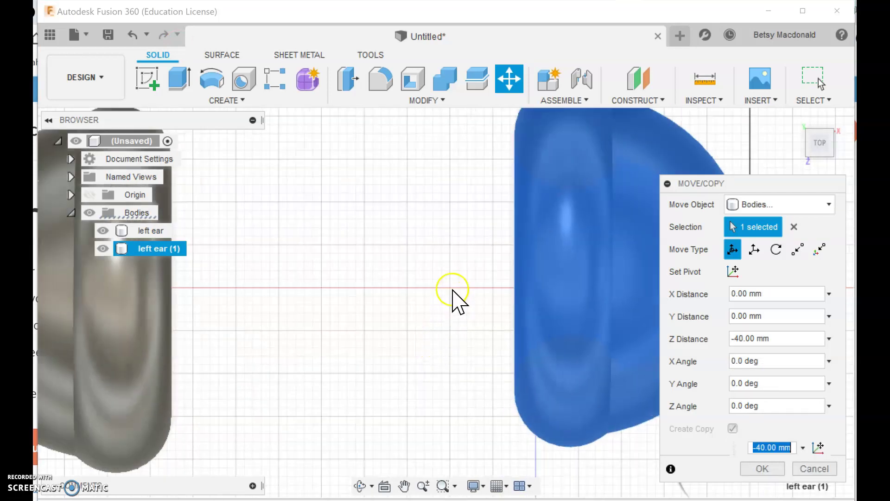
pyautogui.scroll(-4, 469, 302)
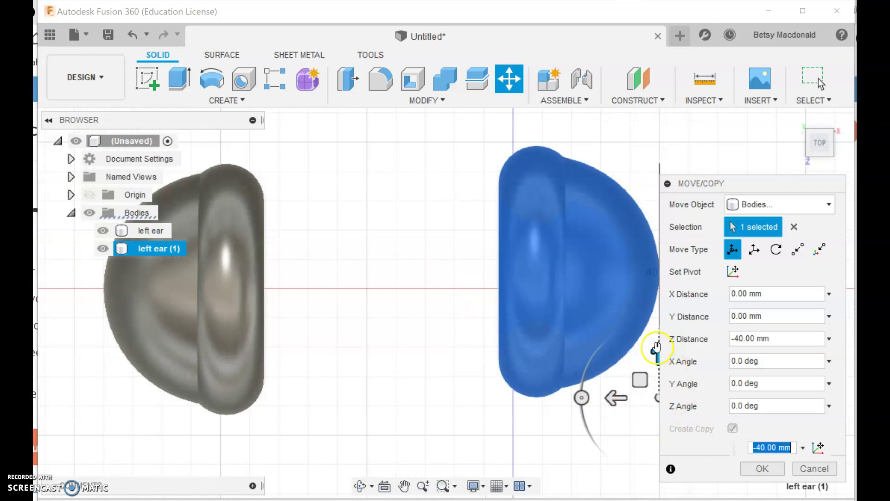
pyautogui.click(667, 183)
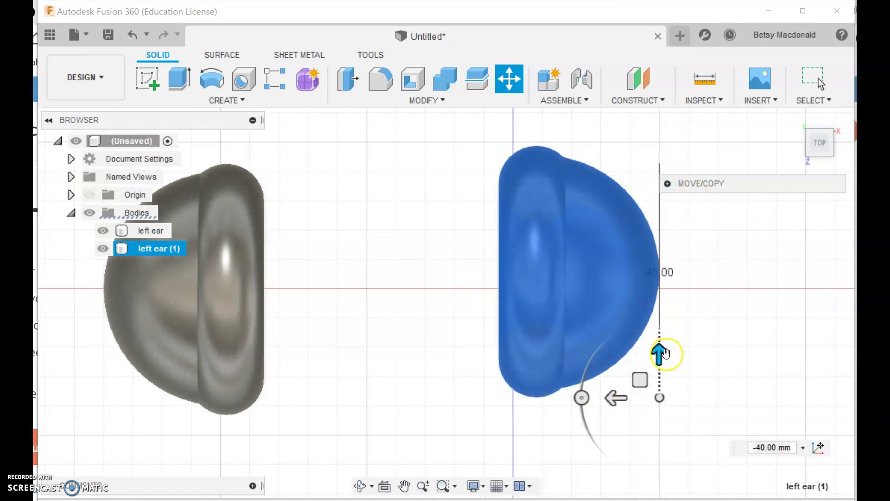
pyautogui.moveTo(659, 357)
pyautogui.mouseDown()
pyautogui.moveTo(659, 371)
pyautogui.moveTo(664, 359)
pyautogui.moveTo(667, 369)
pyautogui.moveTo(656, 369)
pyautogui.moveTo(659, 355)
pyautogui.mouseUp()
pyautogui.click(780, 435)
pyautogui.write('-42')
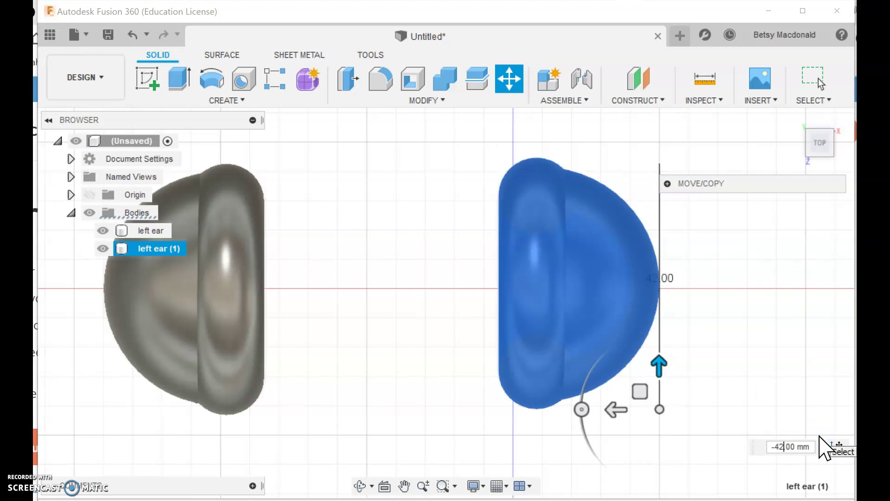
pyautogui.write('3')
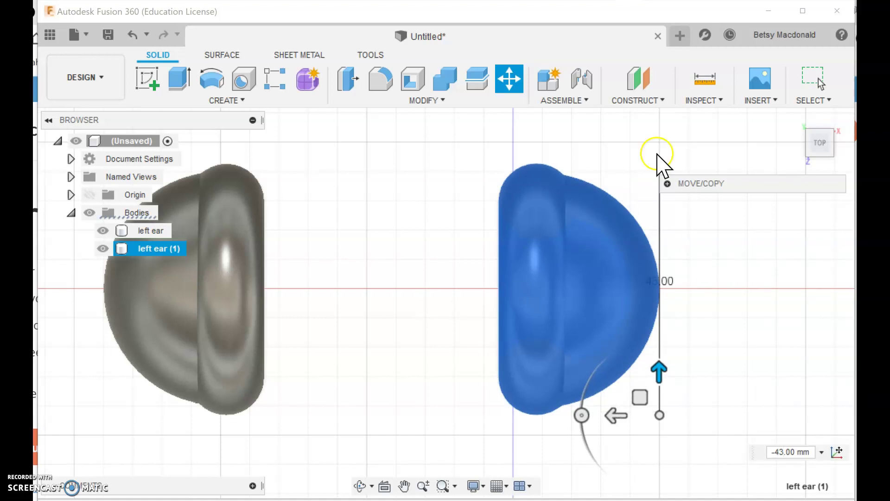
pyautogui.click(668, 184)
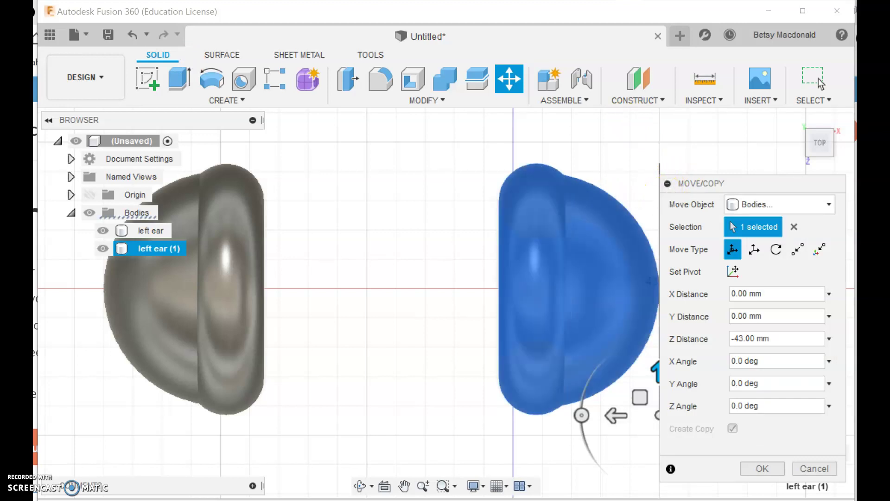
pyautogui.click(760, 469)
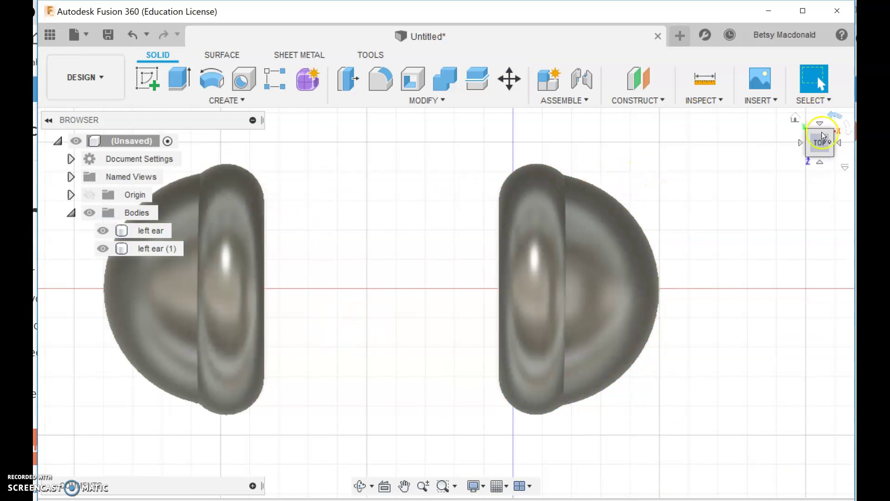
# Return to the Home view and rename the body 'left ear (1)' to 'right ear' in the Browser.
pyautogui.click(796, 121)
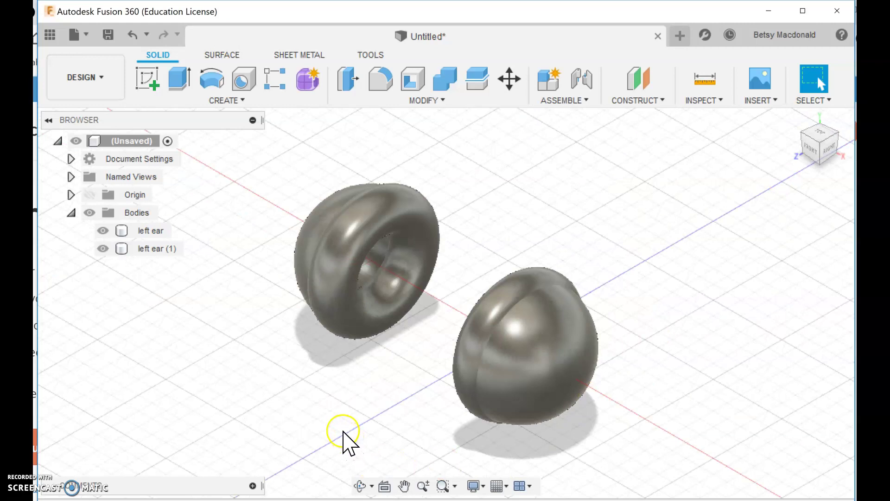
pyautogui.keyDown('shift'); pyautogui.moveTo(343, 431); pyautogui.dragTo(396, 414, button='middle'); pyautogui.keyUp('shift')
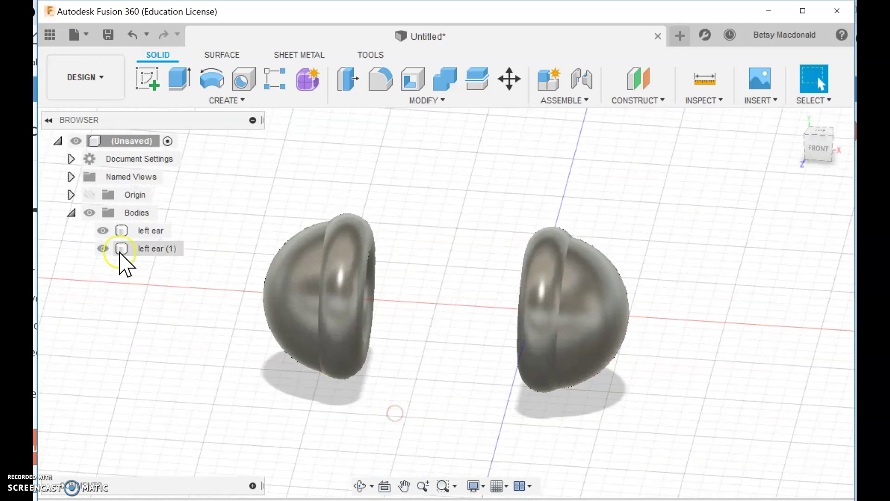
pyautogui.click(156, 254)
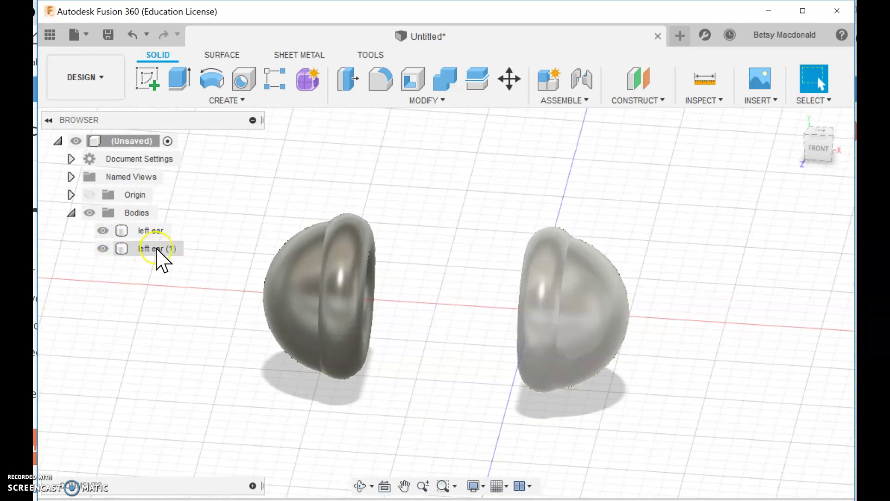
pyautogui.click(156, 251)
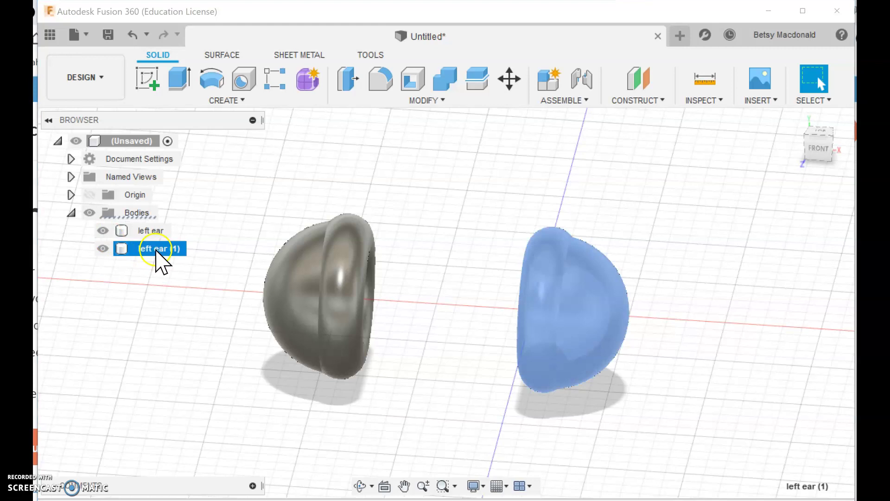
pyautogui.doubleClick(157, 251)
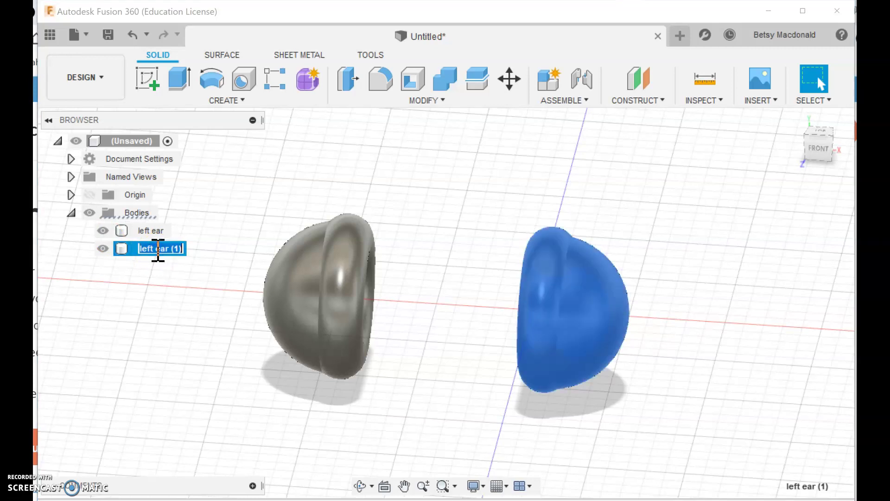
pyautogui.write('right ear')
pyautogui.press('Return')
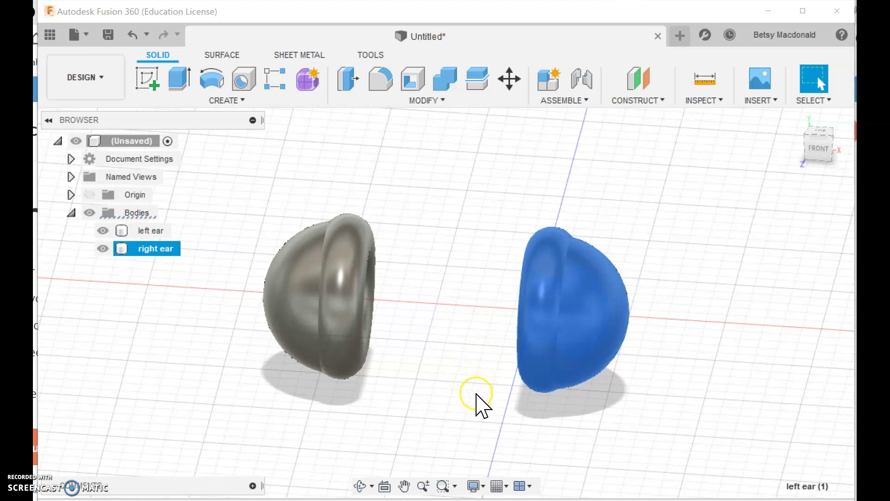
# Create a 60 mm diameter, 10 mm tall cylinder on the front plane, centred above the ear cups.
pyautogui.click(227, 99)
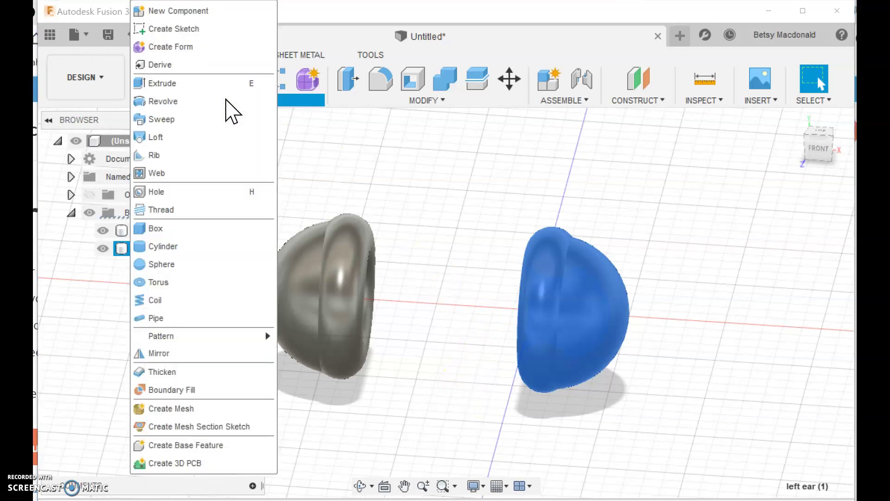
pyautogui.click(174, 246)
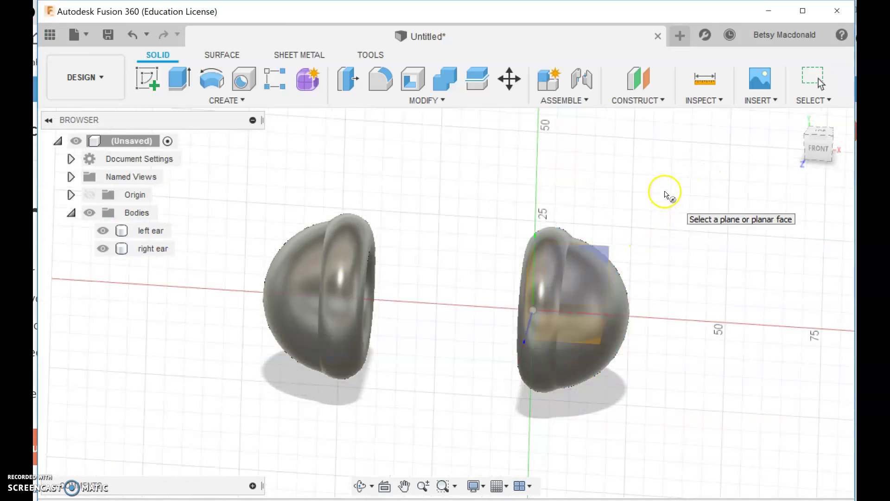
pyautogui.click(665, 192)
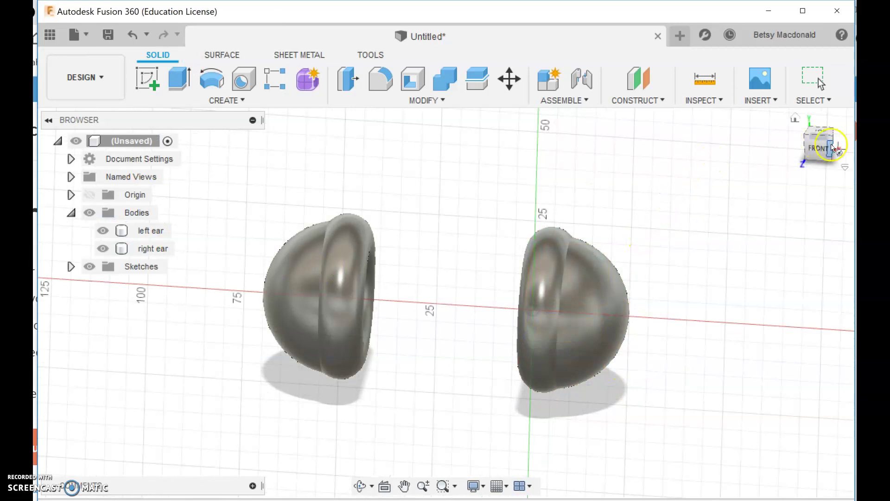
pyautogui.moveTo(417, 213); pyautogui.dragTo(448, 364, button='middle')
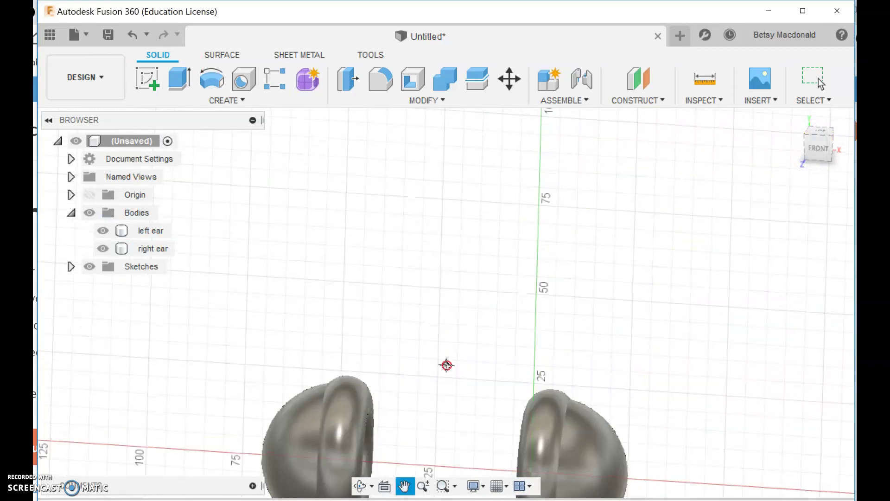
pyautogui.click(815, 153)
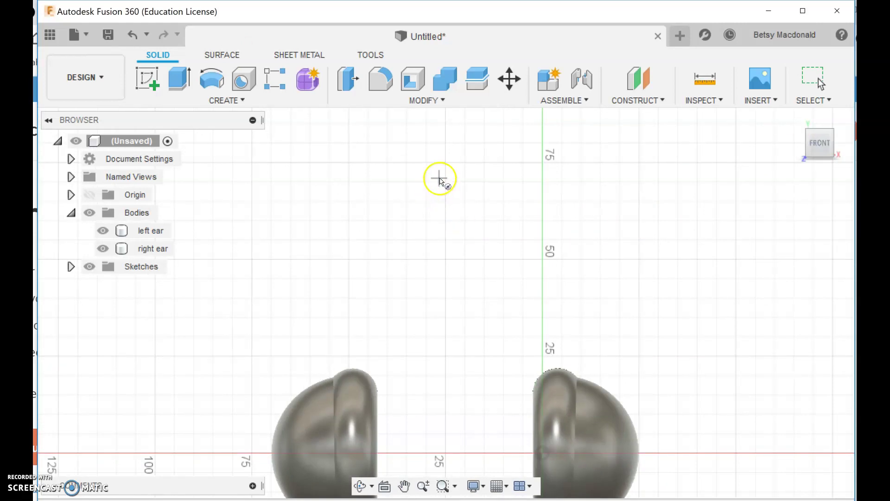
pyautogui.click(445, 162)
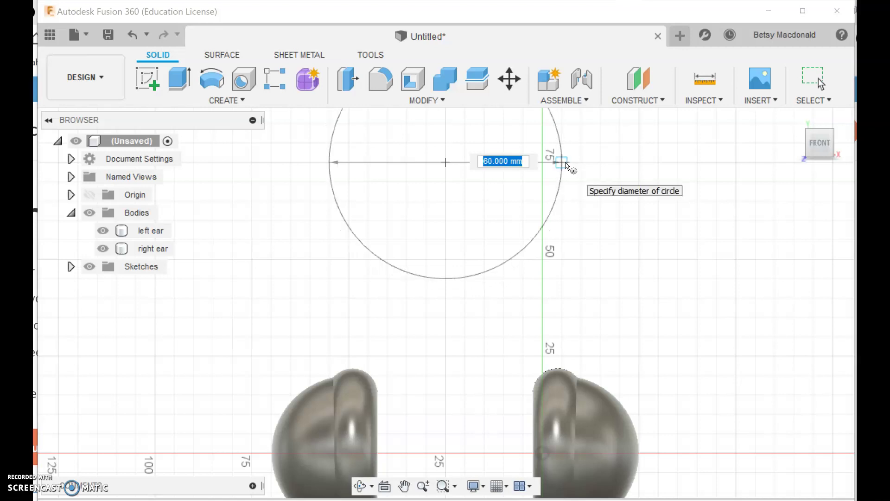
pyautogui.click(567, 165)
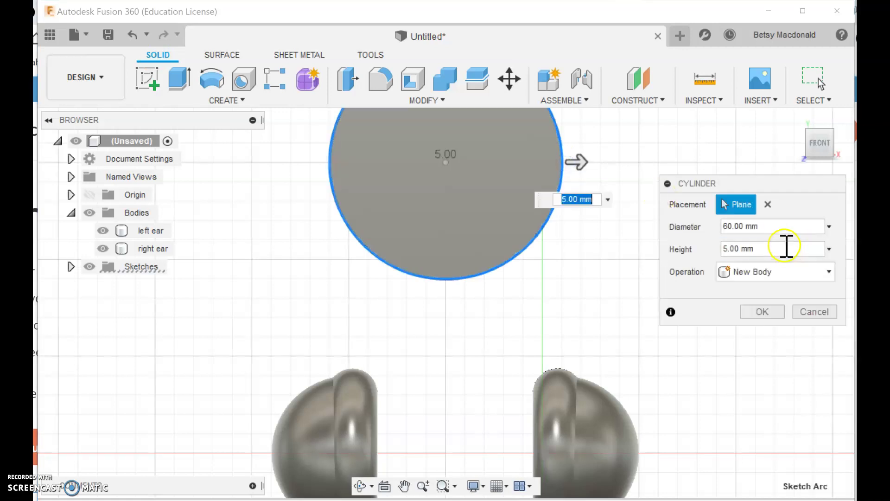
pyautogui.moveTo(837, 139)
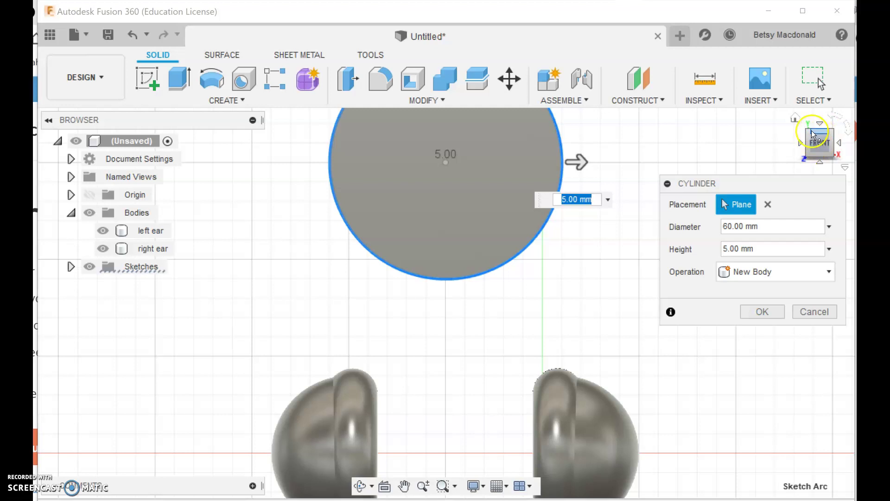
pyautogui.click(823, 135)
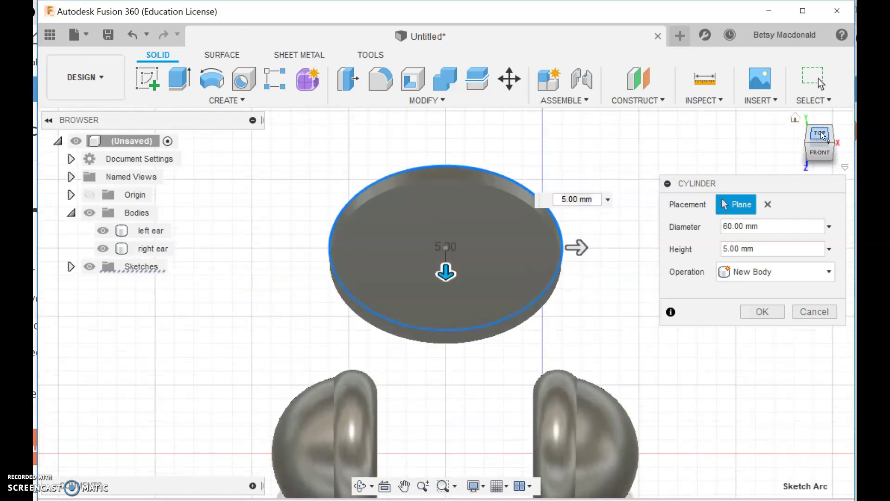
pyautogui.click(821, 133)
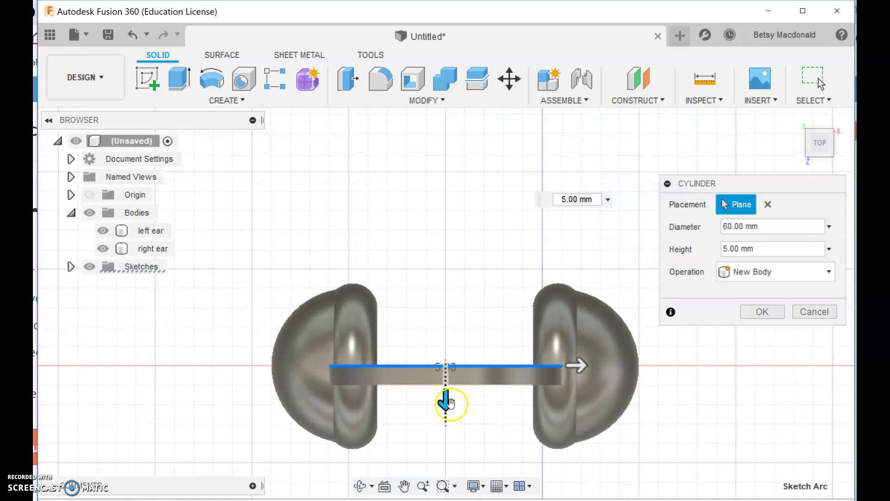
pyautogui.moveTo(446, 419); pyautogui.dragTo(444, 429)
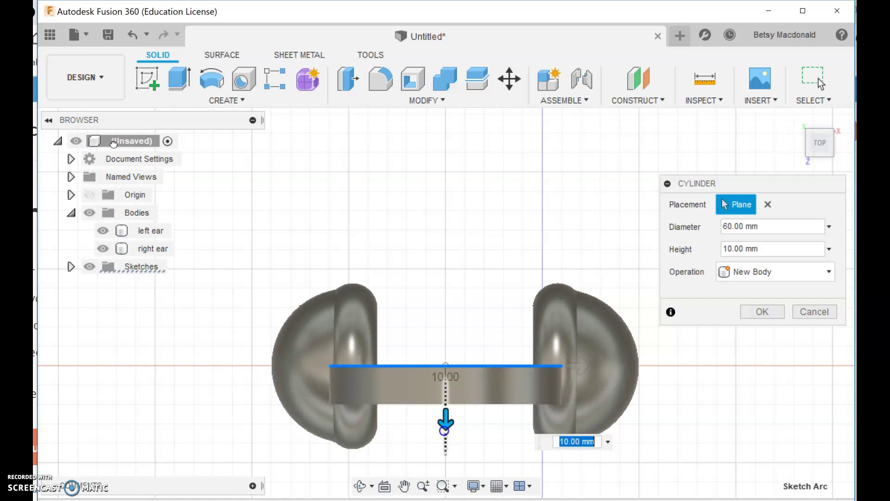
pyautogui.click(742, 311)
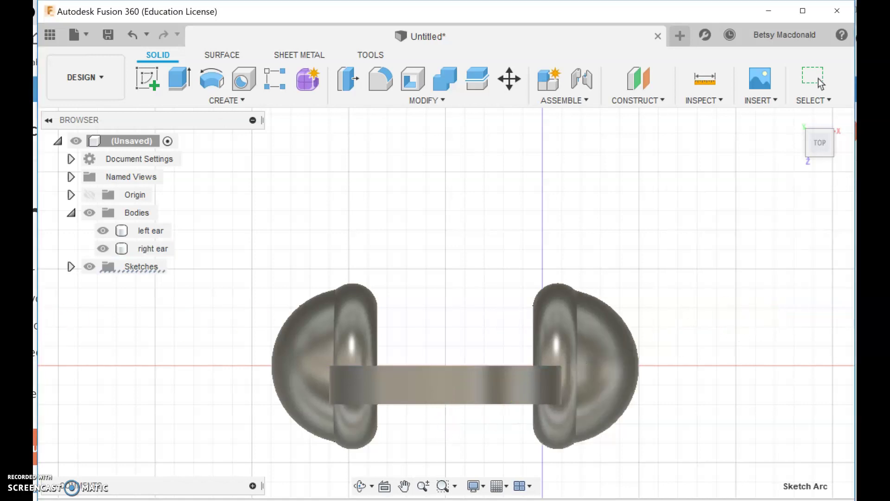
# Move Body5 -5 mm along Z and 2 mm along X with Move/Copy.
pyautogui.click(156, 270)
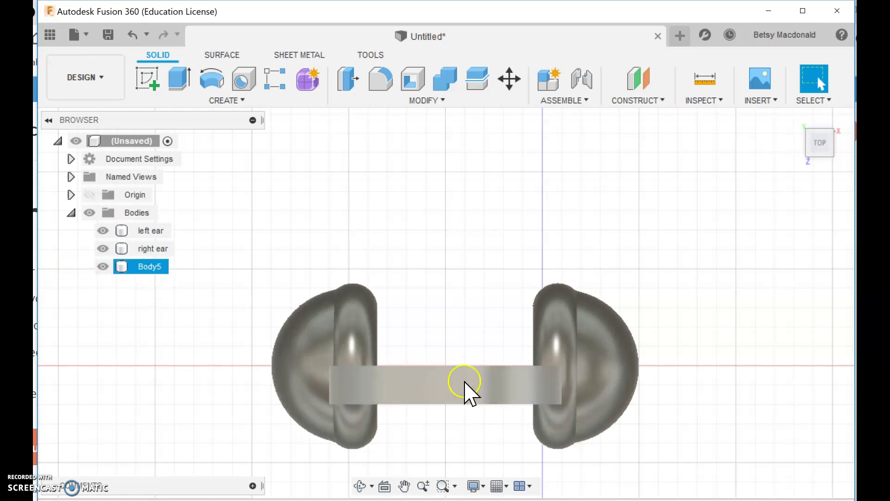
pyautogui.click(148, 267)
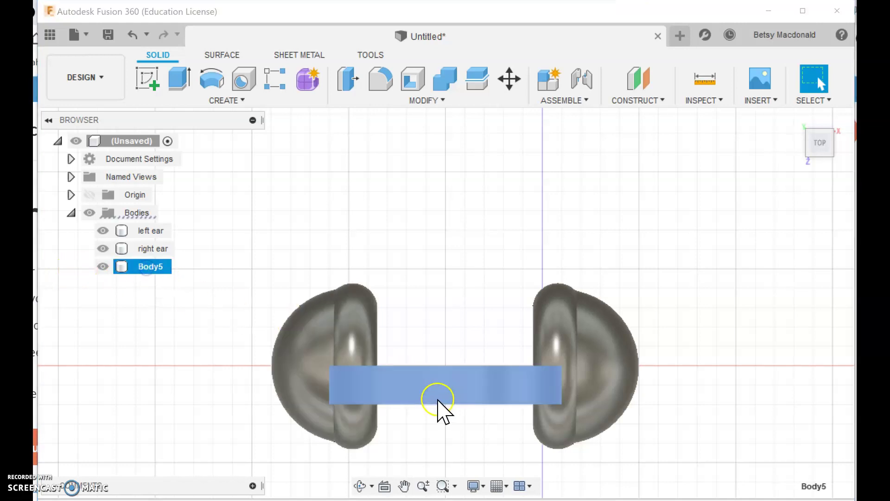
pyautogui.rightClick(452, 386)
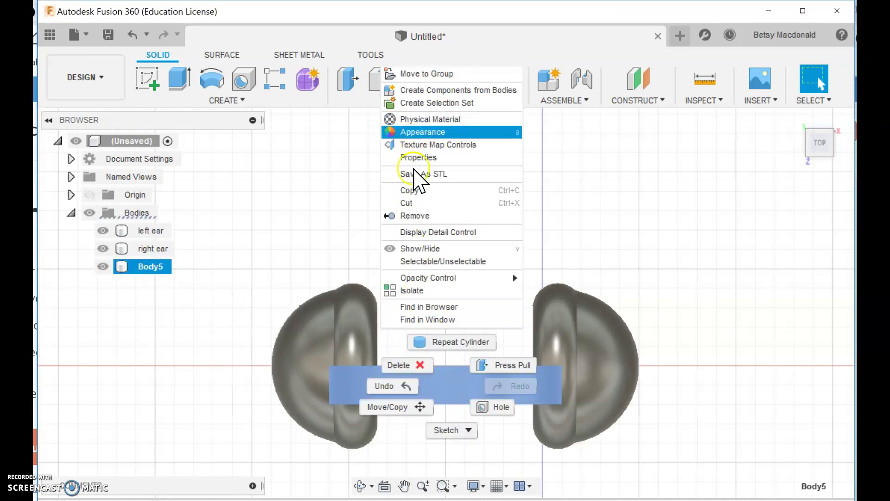
pyautogui.click(388, 407)
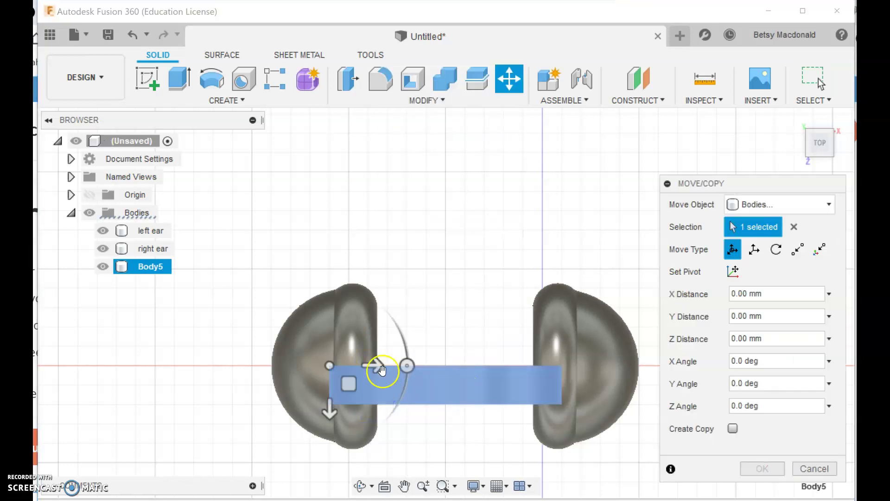
pyautogui.moveTo(334, 407); pyautogui.dragTo(329, 346)
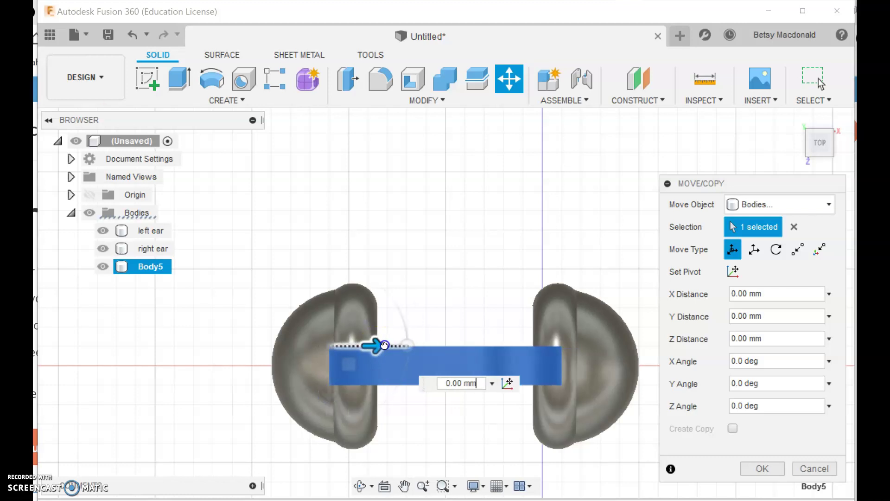
pyautogui.moveTo(384, 346)
pyautogui.mouseDown()
pyautogui.moveTo(393, 346)
pyautogui.moveTo(374, 345)
pyautogui.mouseUp()
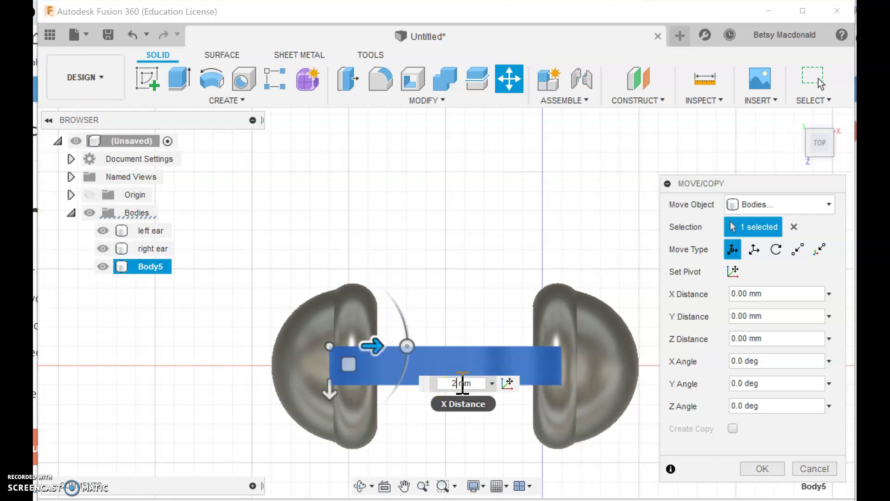
pyautogui.press('Return')
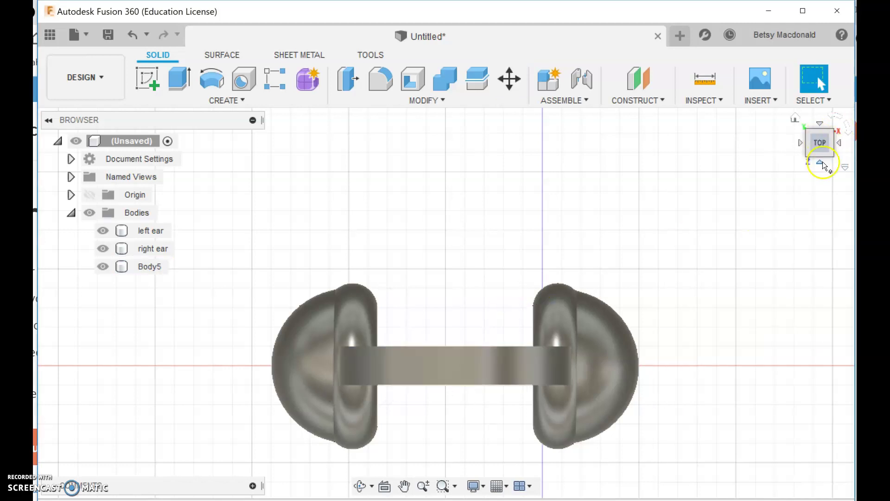
# Start a cylinder on the disc face with a 52.564 mm circle centred on the disc.
pyautogui.click(821, 163)
pyautogui.click(821, 164)
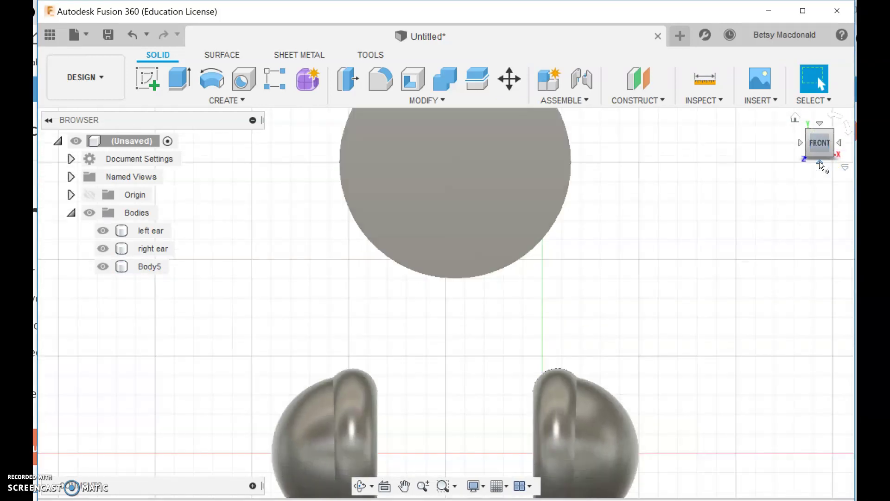
pyautogui.moveTo(717, 157); pyautogui.dragTo(676, 238, button='middle')
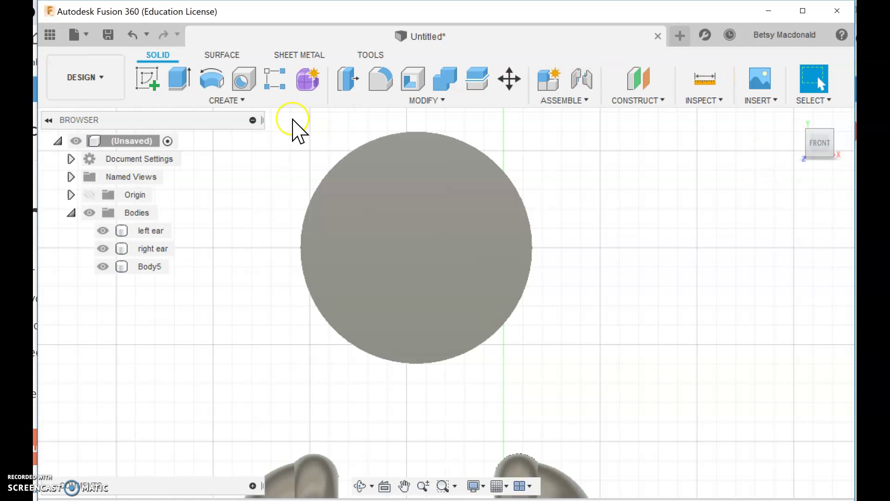
pyautogui.click(213, 101)
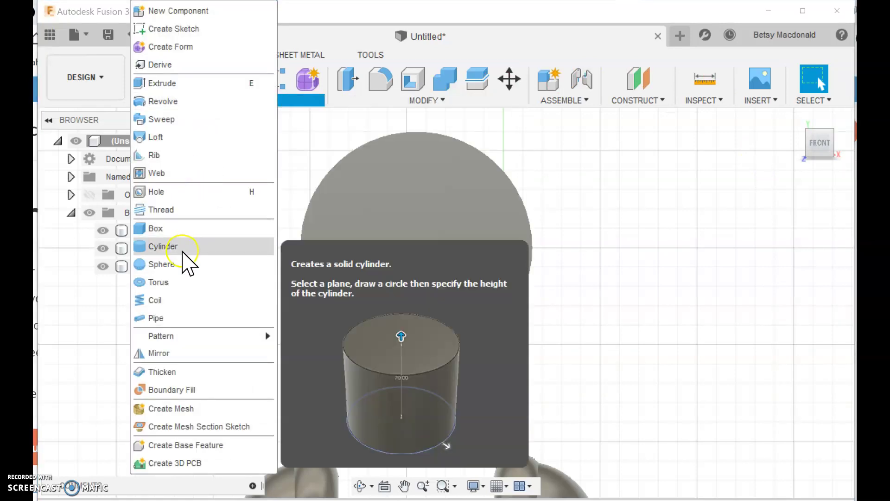
pyautogui.click(184, 247)
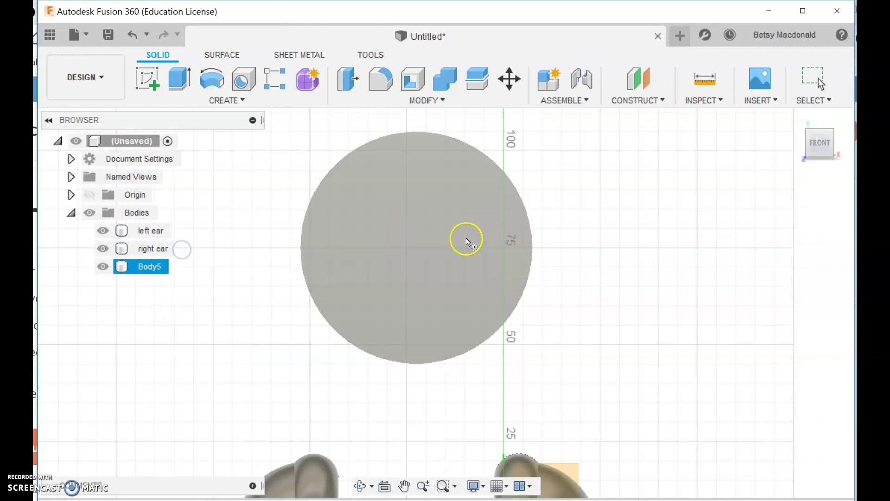
pyautogui.click(416, 233)
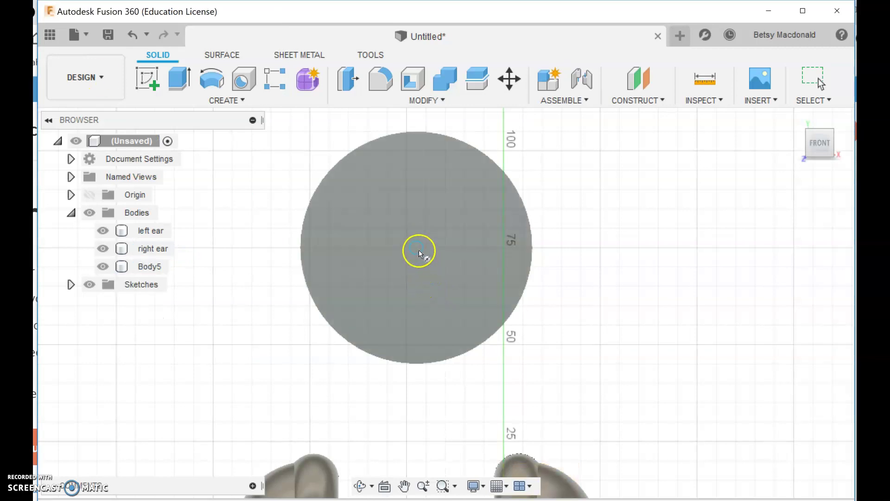
pyautogui.click(417, 249)
pyautogui.click(419, 250)
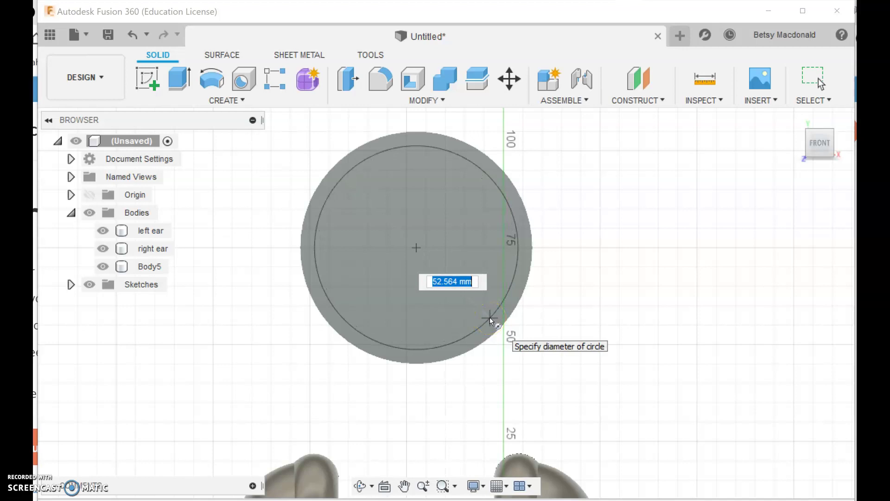
pyautogui.click(490, 317)
# Cut the cylinder 20 mm into the disc so only a thin rim remains.
pyautogui.click(781, 311)
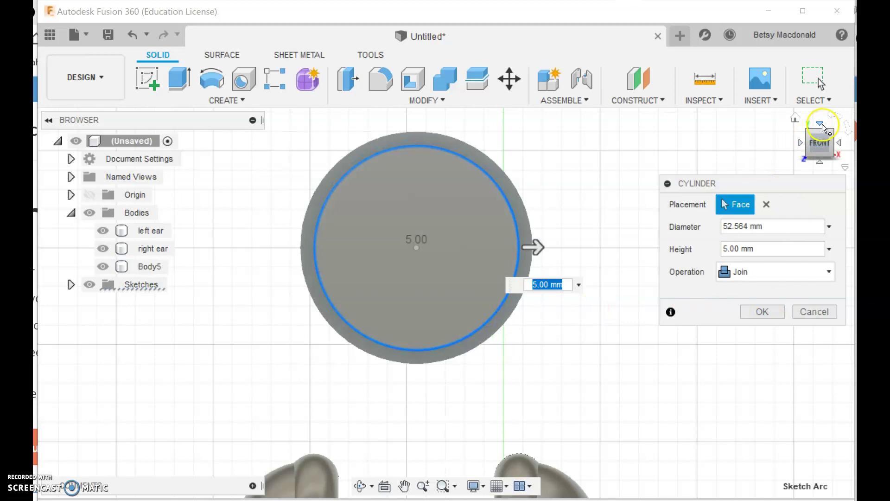
pyautogui.click(820, 123)
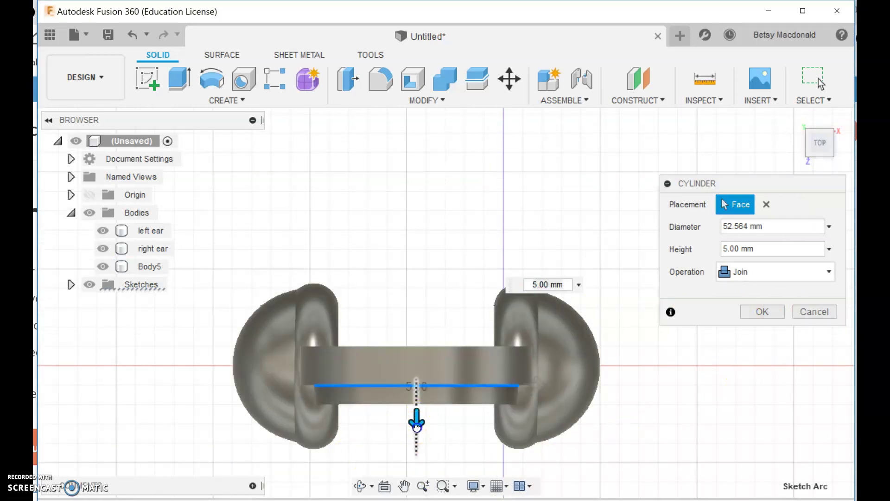
pyautogui.moveTo(416, 414); pyautogui.dragTo(416, 292)
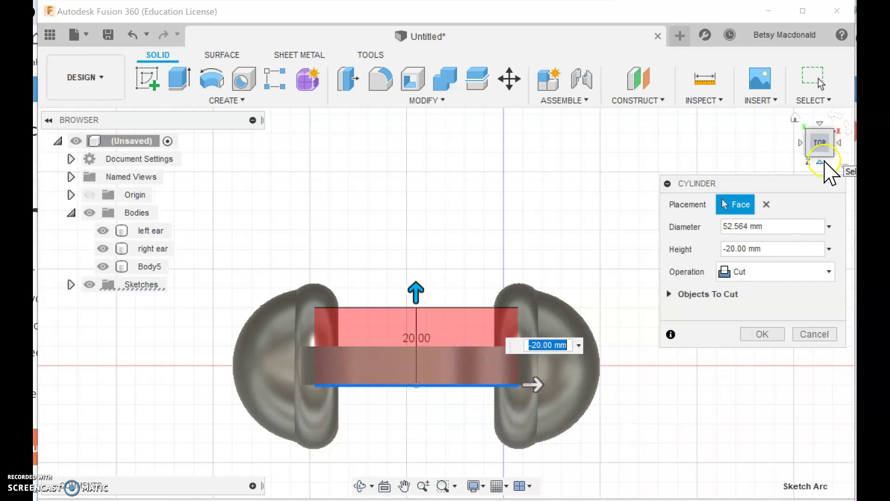
pyautogui.click(820, 162)
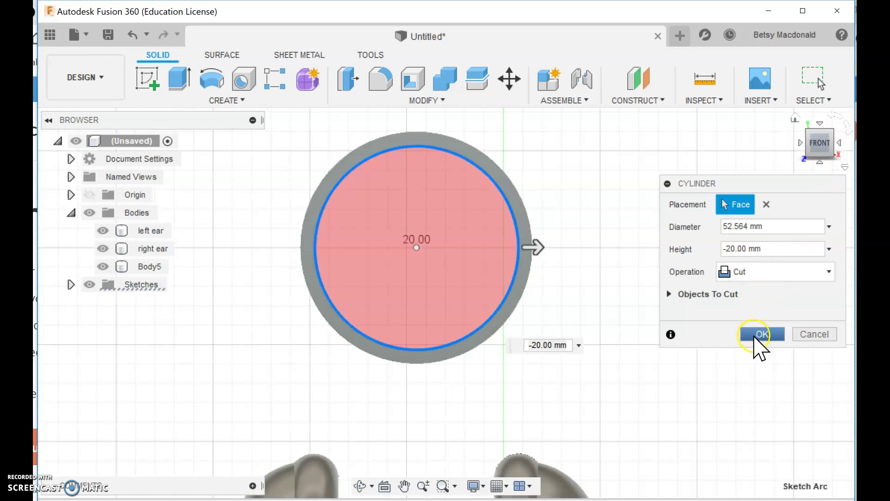
pyautogui.click(759, 336)
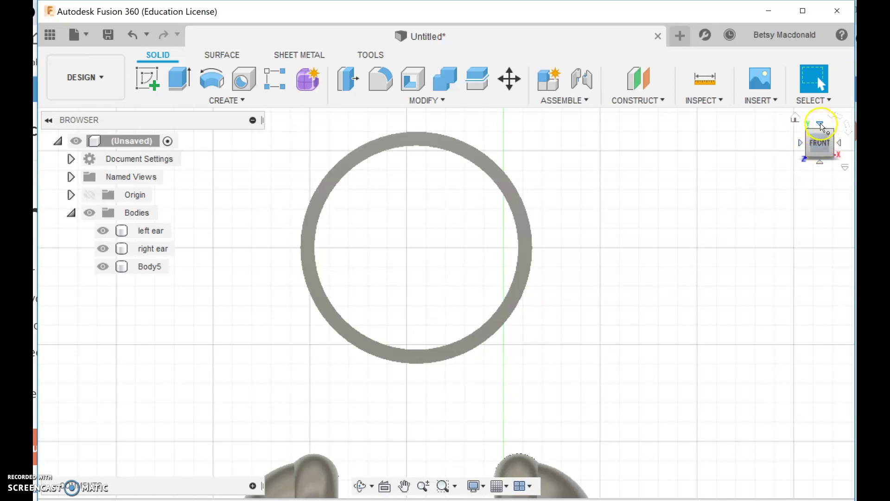
pyautogui.click(821, 123)
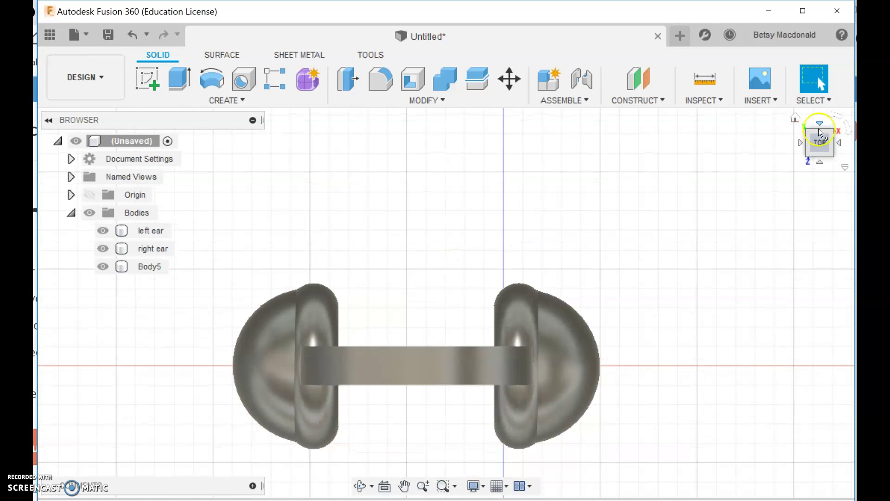
pyautogui.click(820, 163)
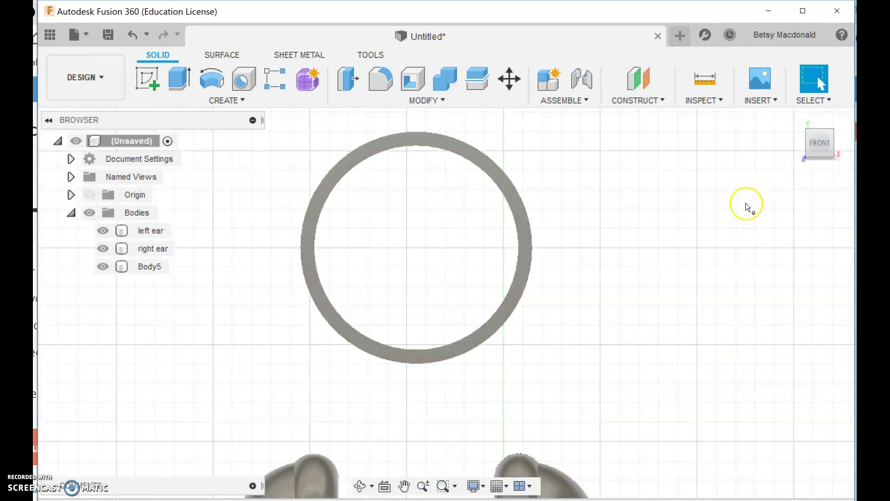
pyautogui.moveTo(264, 260); pyautogui.dragTo(692, 396)
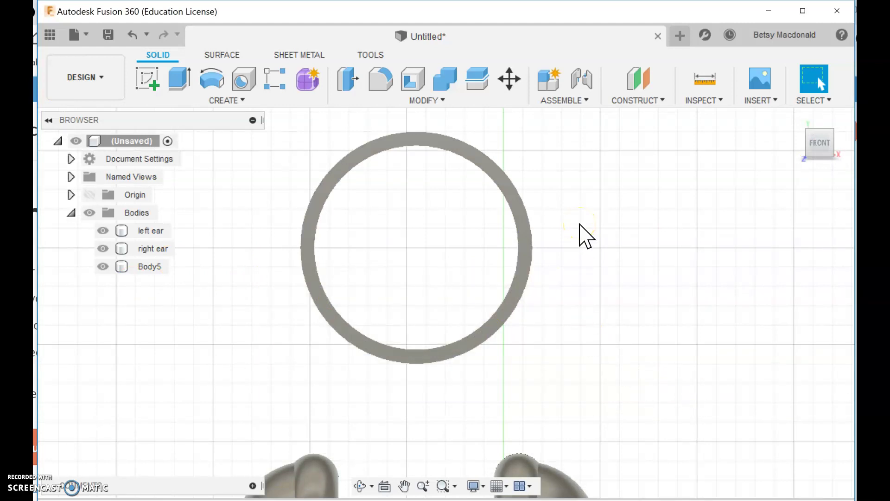
pyautogui.click(242, 100)
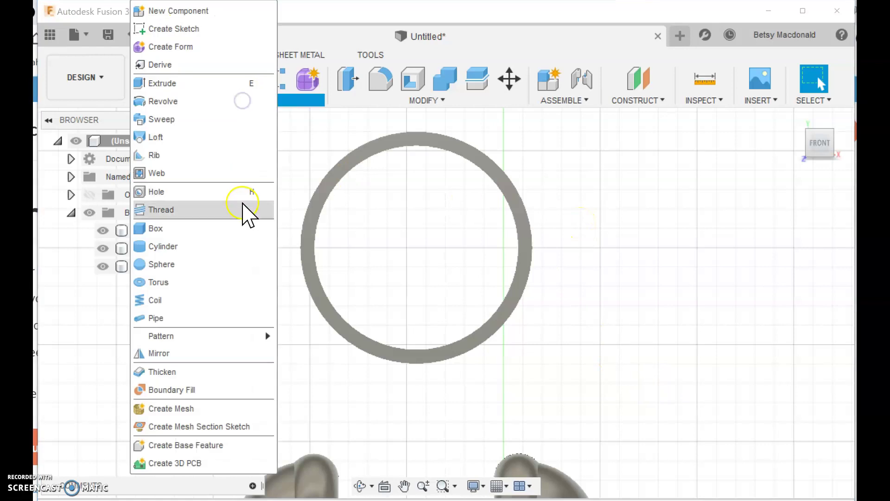
pyautogui.click(226, 229)
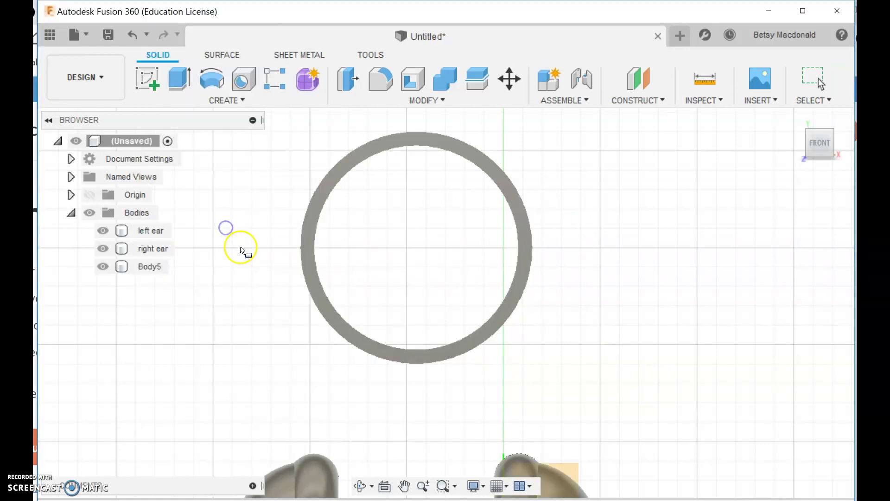
pyautogui.click(270, 267)
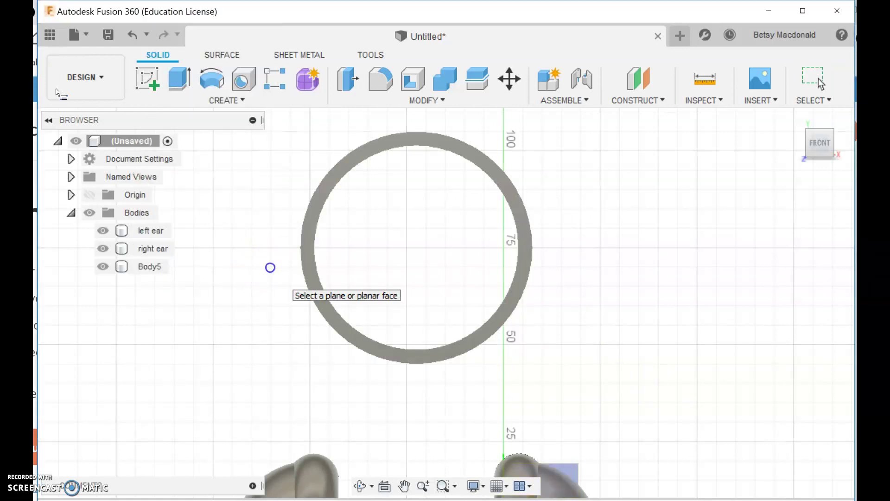
pyautogui.click(272, 267)
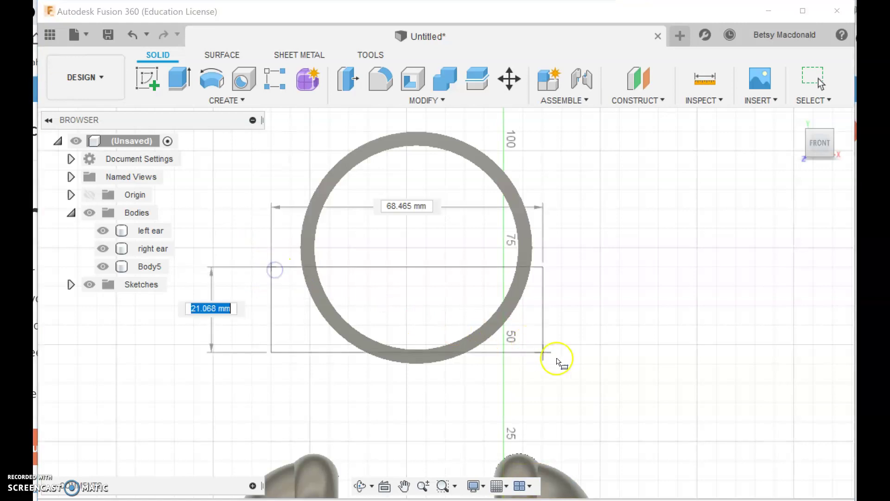
pyautogui.click(601, 382)
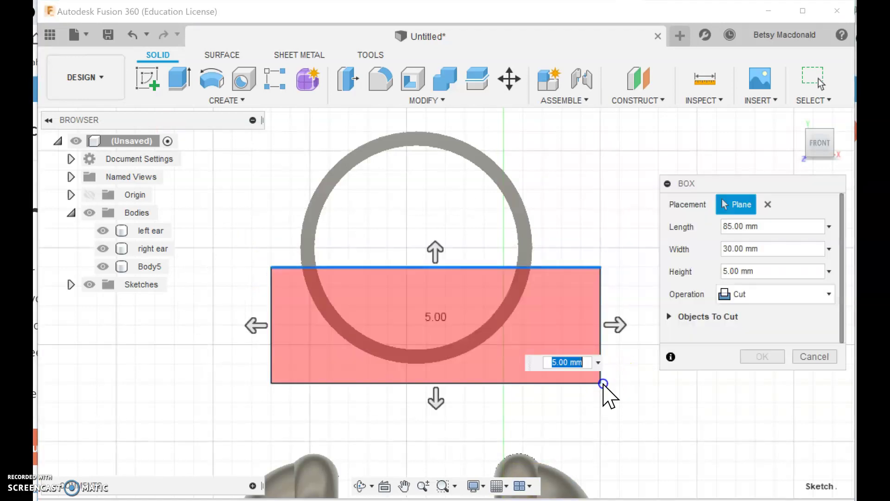
pyautogui.click(824, 136)
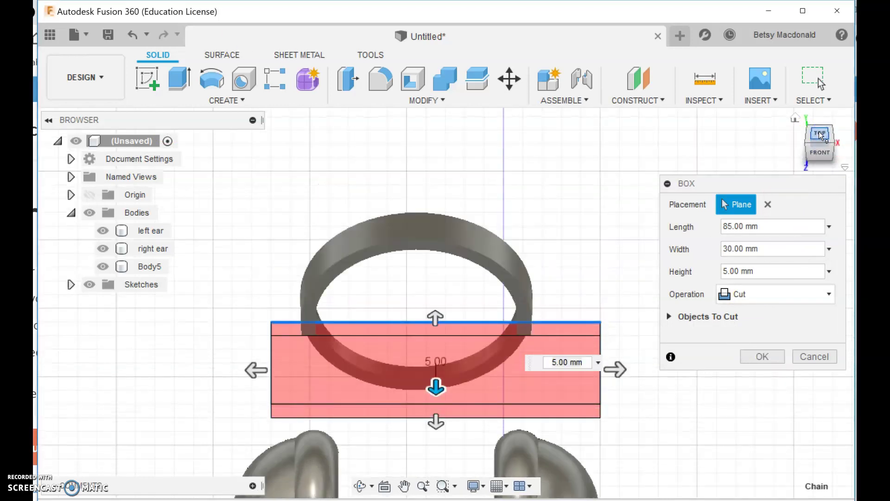
pyautogui.click(821, 134)
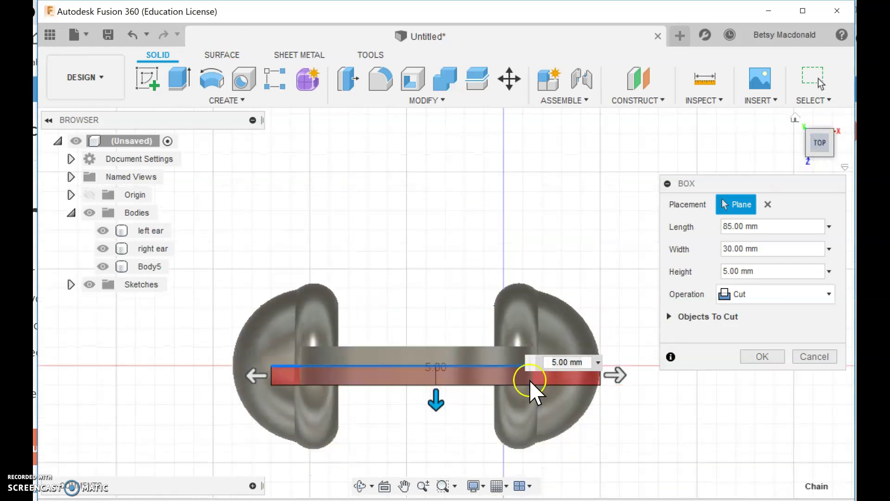
pyautogui.moveTo(436, 405); pyautogui.dragTo(433, 462)
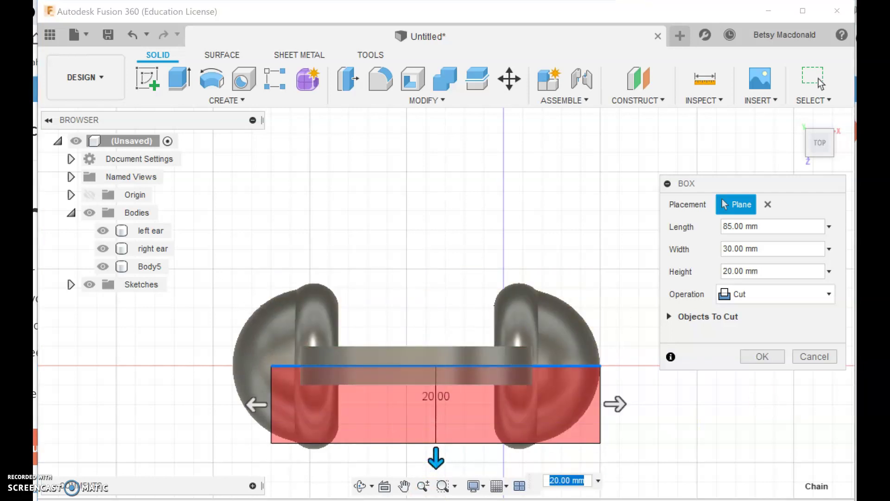
pyautogui.click(821, 359)
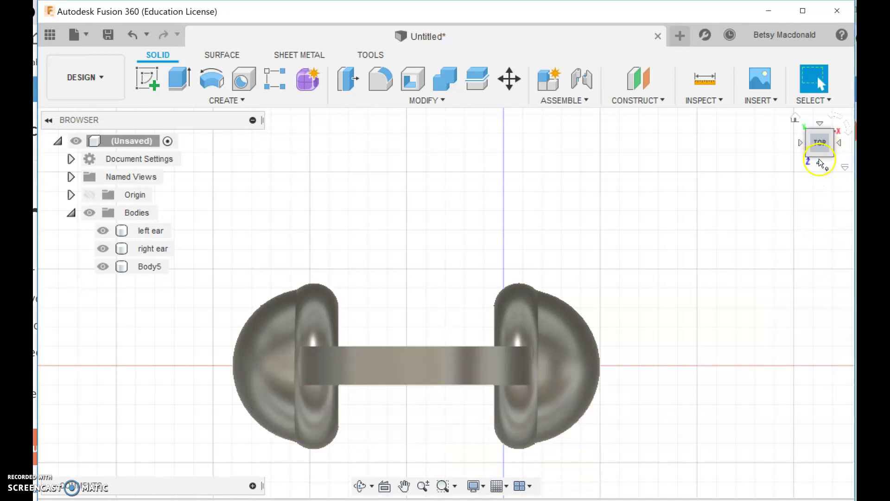
# Create box Body6, 96.427 × 33.567 mm and 20 mm tall, across the ring's lower part.
pyautogui.click(818, 162)
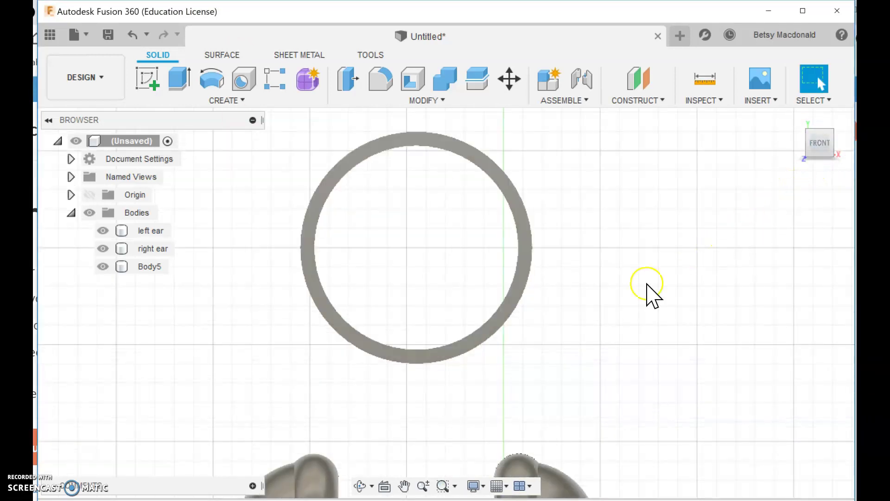
pyautogui.moveTo(656, 209); pyautogui.dragTo(649, 329, button='middle')
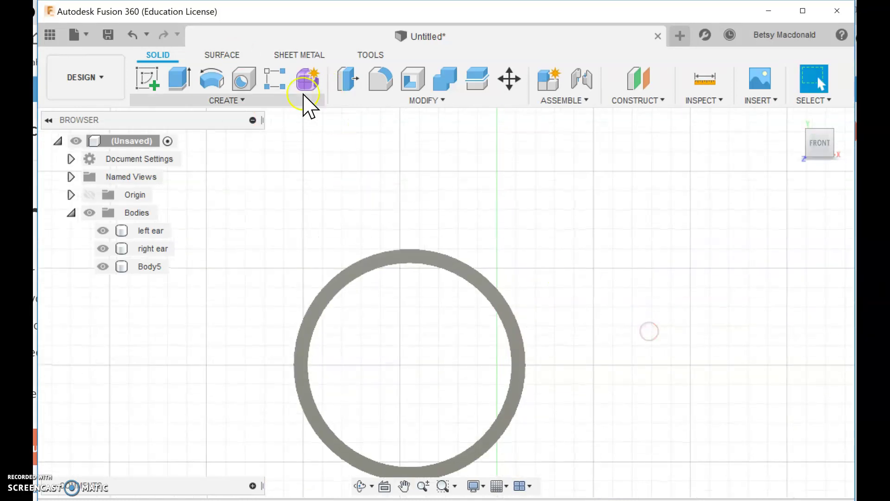
pyautogui.click(240, 101)
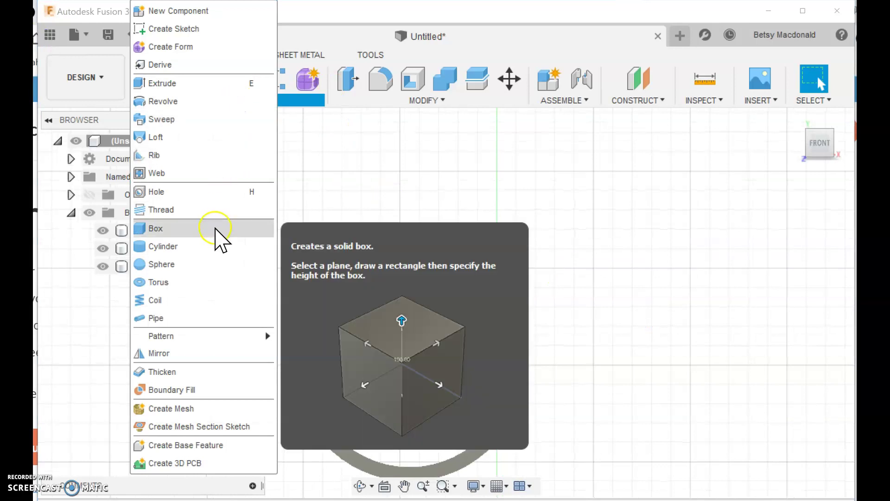
pyautogui.click(217, 229)
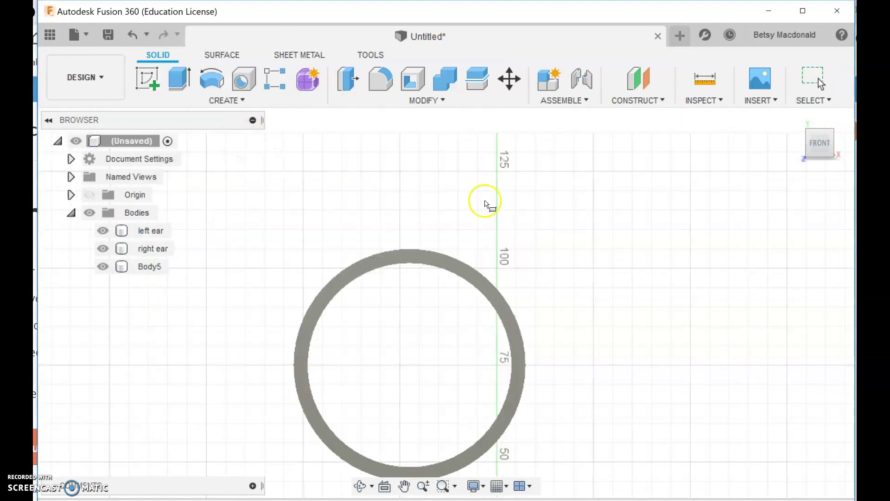
pyautogui.moveTo(482, 198); pyautogui.dragTo(487, 232, button='middle')
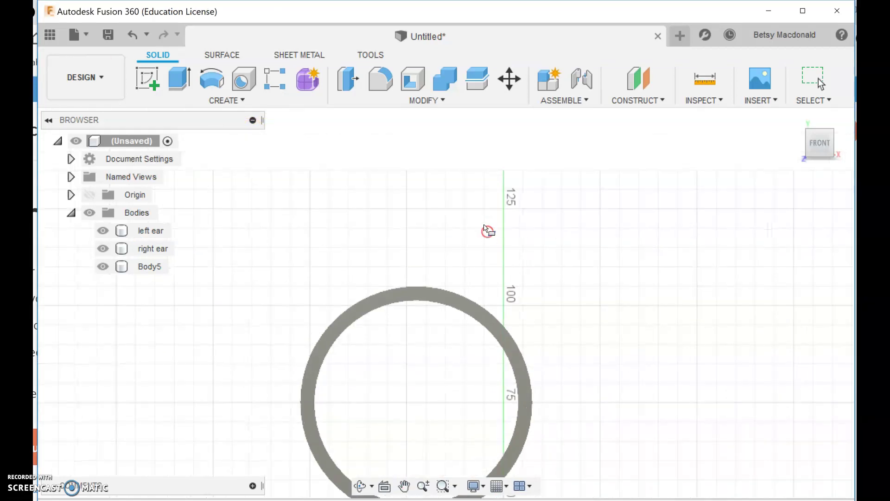
pyautogui.click(272, 178)
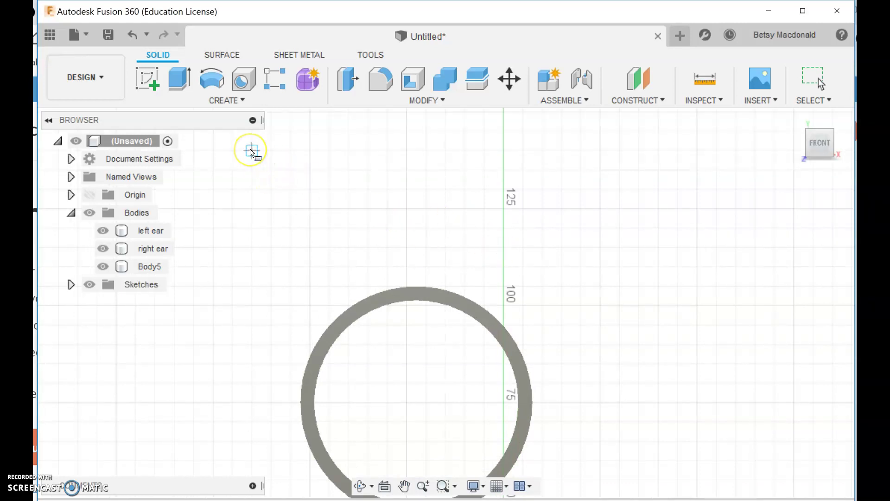
pyautogui.click(252, 150)
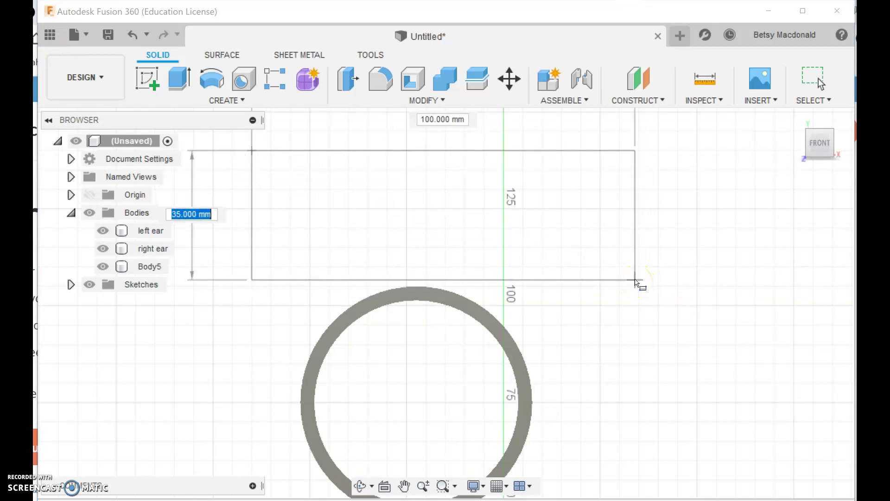
pyautogui.click(626, 281)
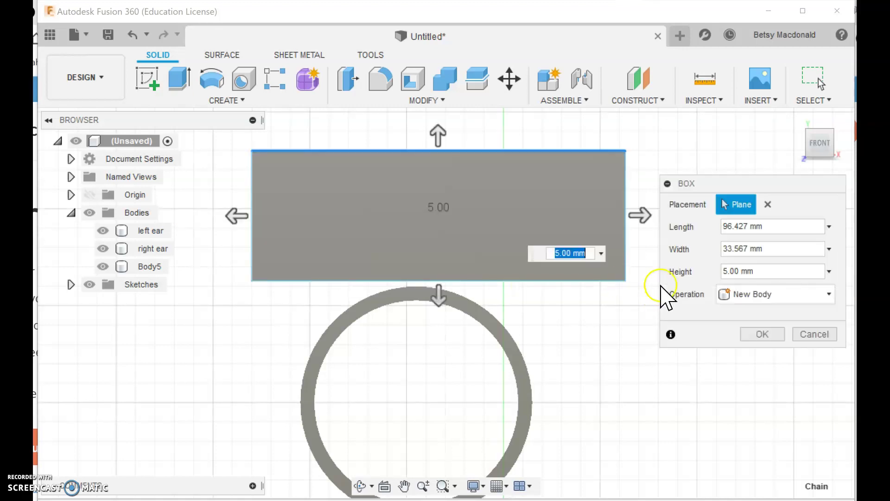
pyautogui.moveTo(823, 133)
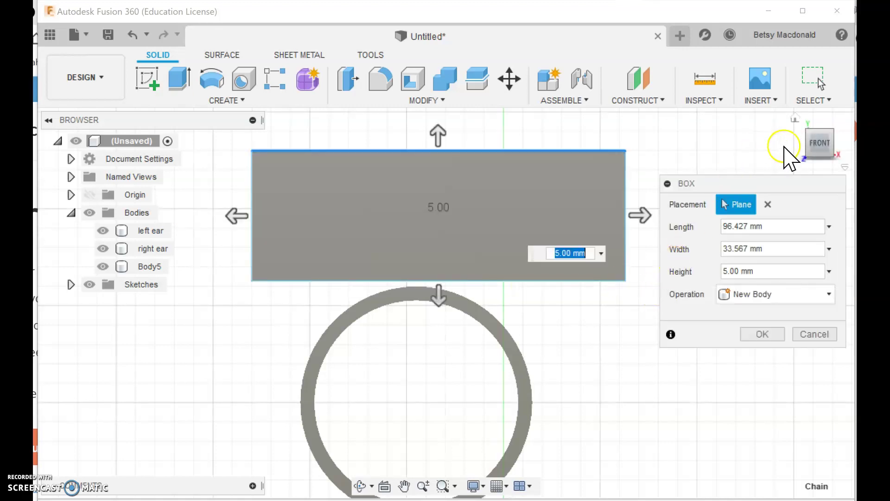
pyautogui.click(820, 126)
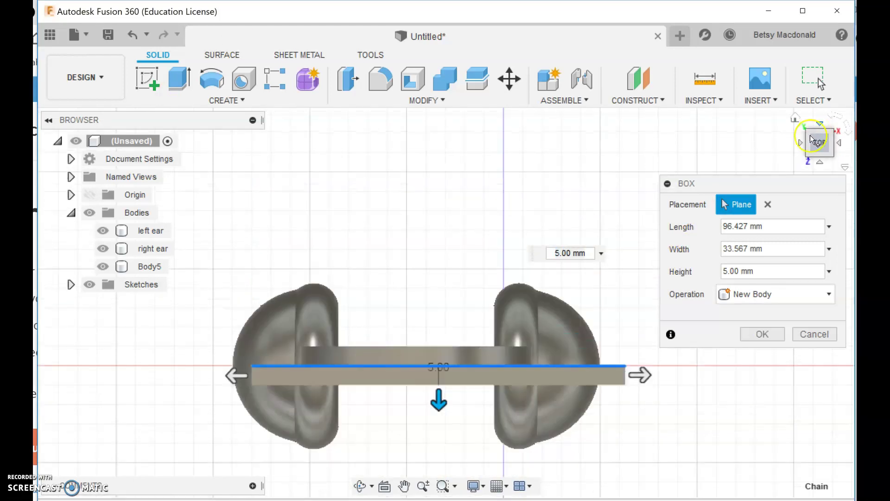
pyautogui.moveTo(438, 399); pyautogui.dragTo(438, 458)
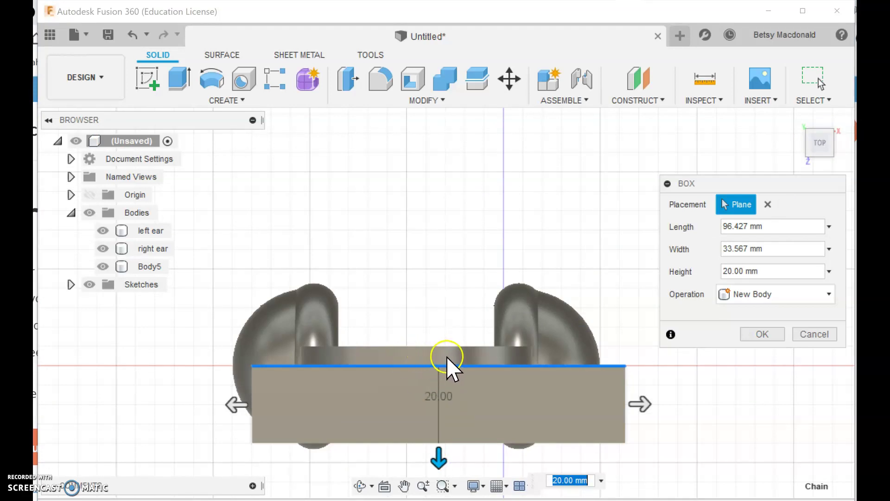
pyautogui.click(764, 335)
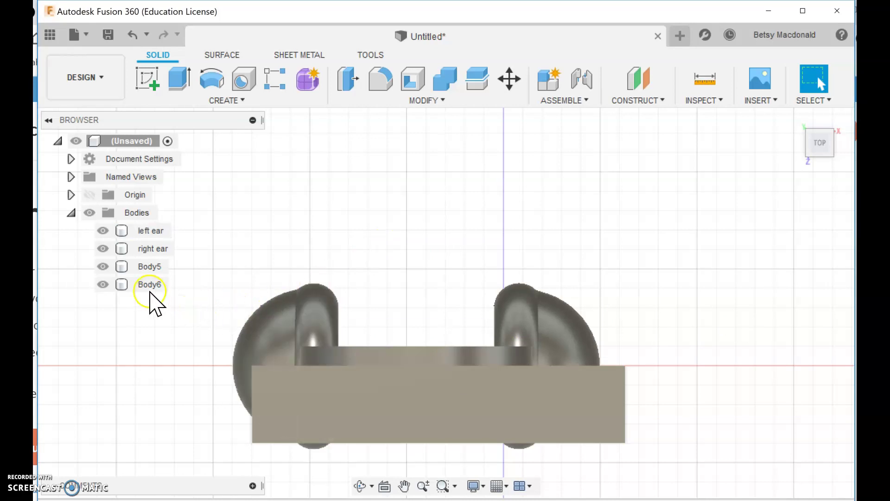
# Move Body6 -70 mm along Y with Move/Copy, checking its position from the front and top.
pyautogui.click(151, 285)
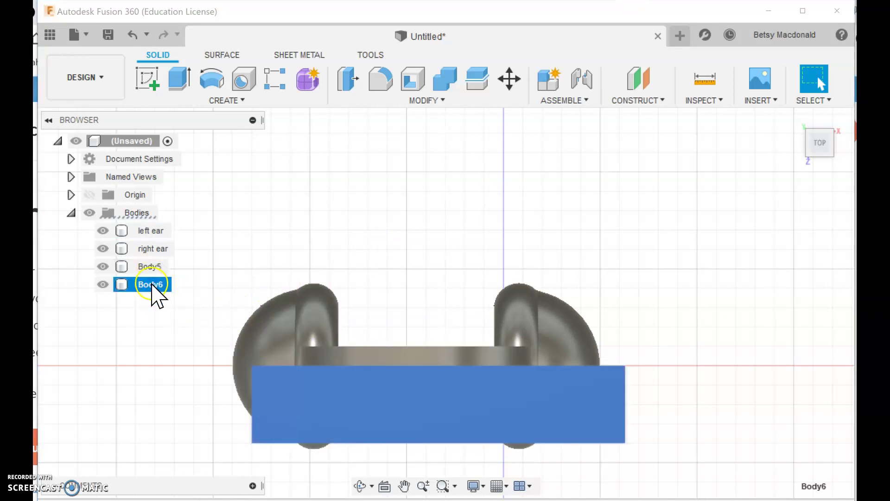
pyautogui.rightClick(411, 424)
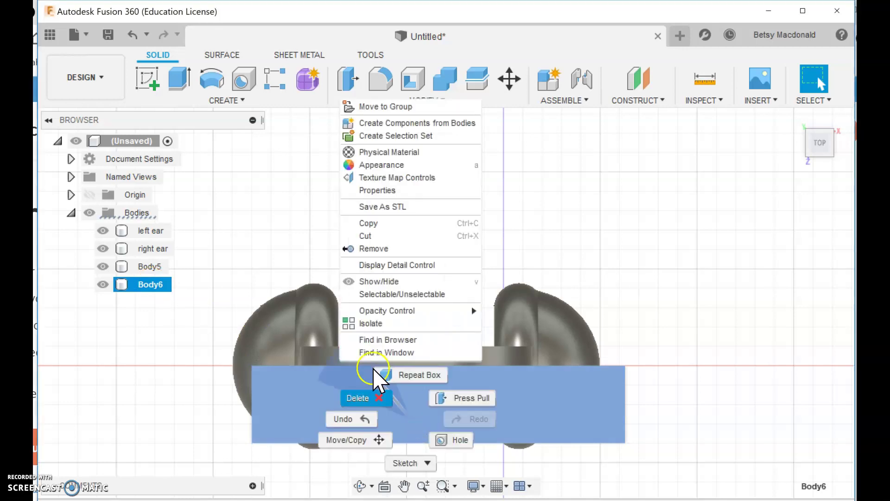
pyautogui.click(365, 444)
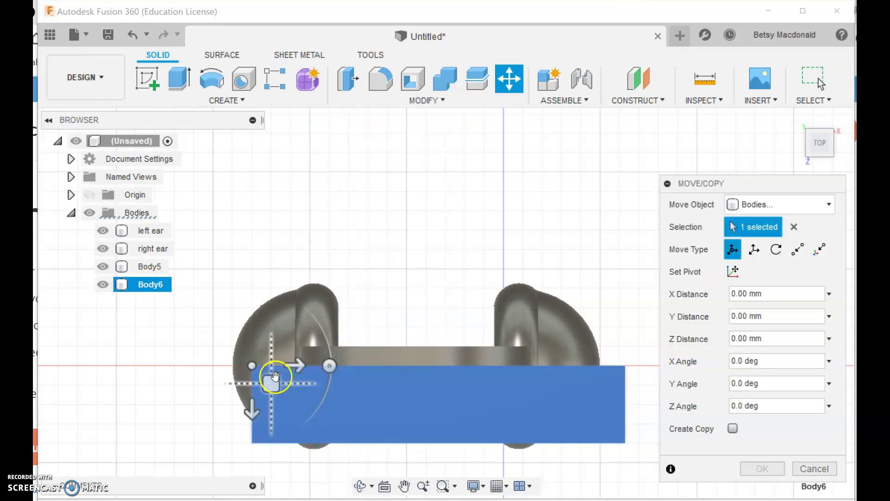
pyautogui.moveTo(253, 411); pyautogui.dragTo(256, 381)
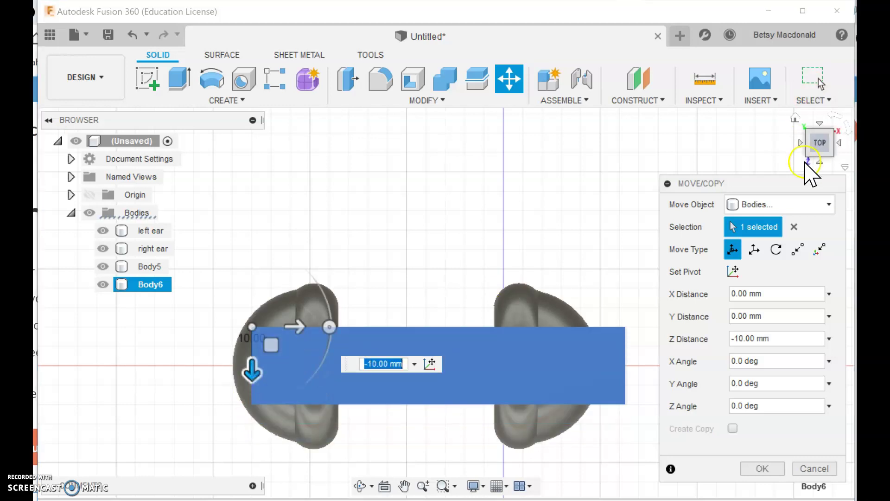
pyautogui.click(820, 164)
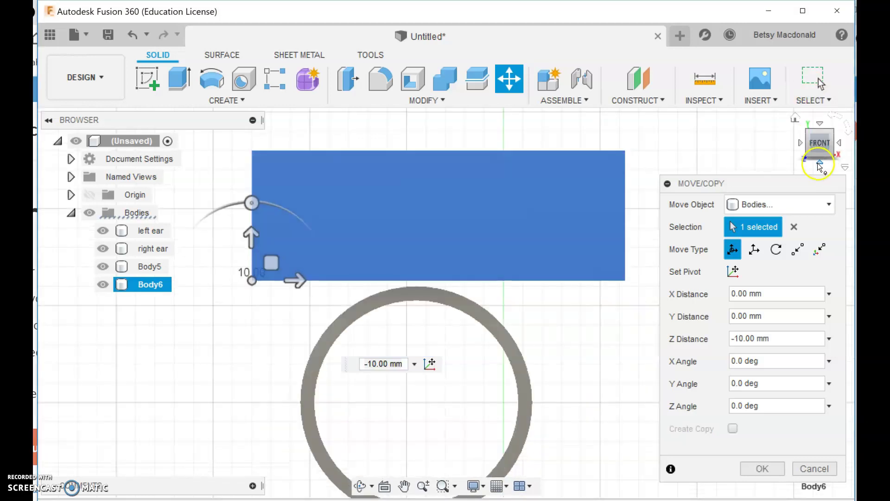
pyautogui.click(819, 162)
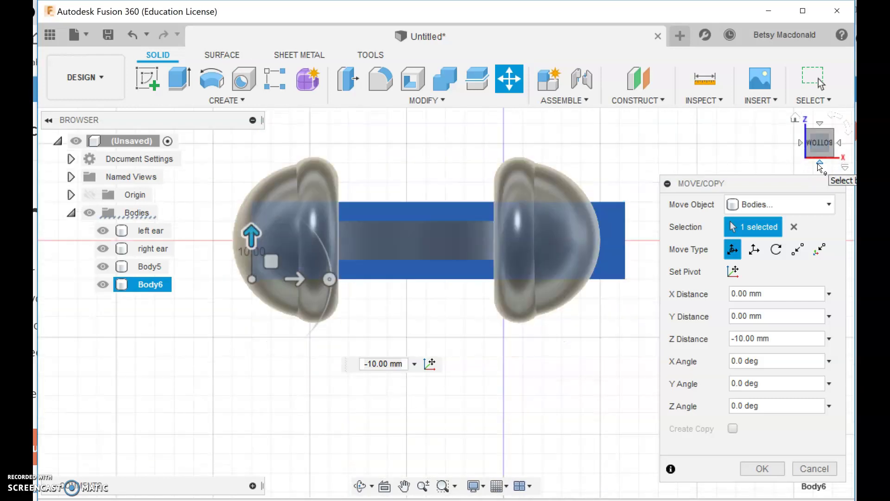
pyautogui.click(820, 124)
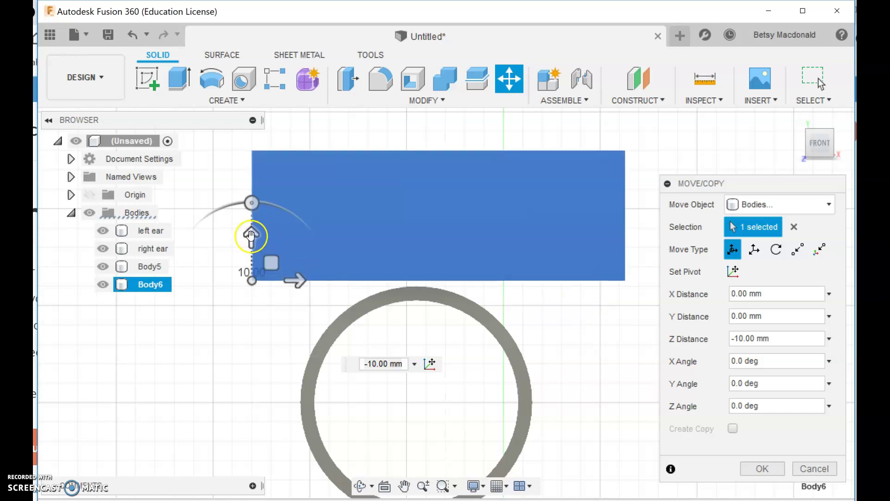
pyautogui.moveTo(251, 235); pyautogui.dragTo(251, 466)
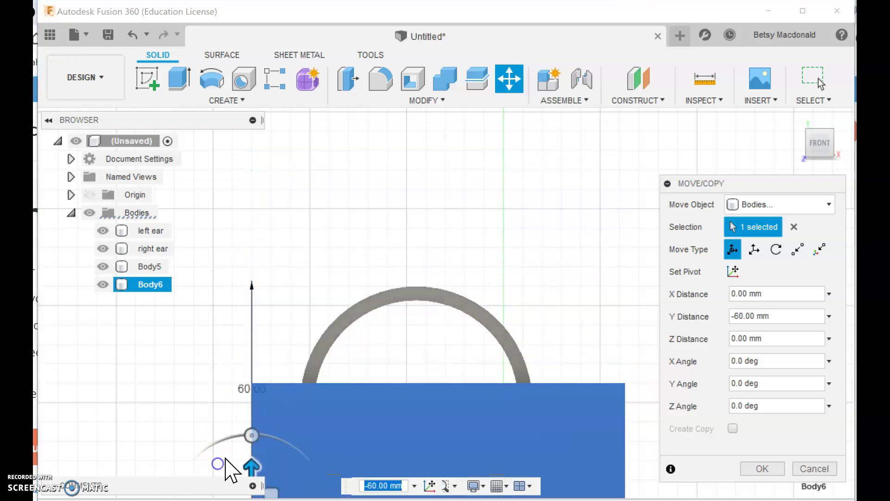
pyautogui.moveTo(595, 301); pyautogui.dragTo(575, 140, button='middle')
pyautogui.moveTo(232, 310); pyautogui.dragTo(228, 347)
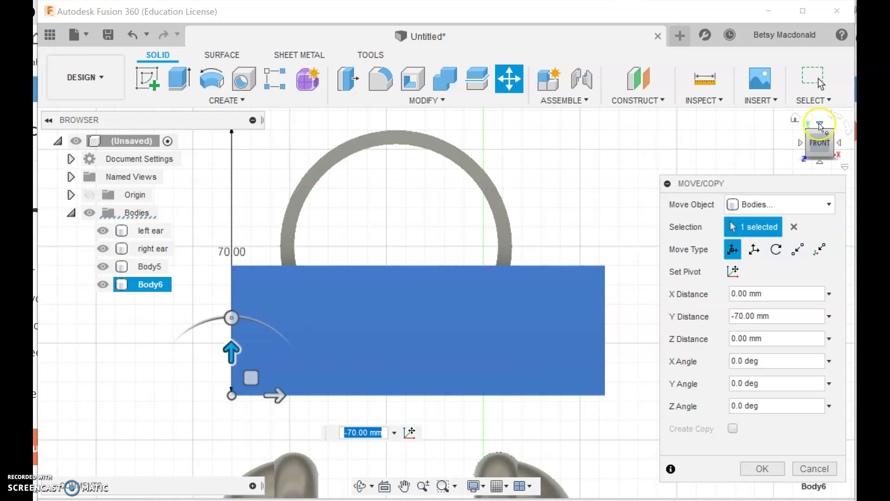
pyautogui.click(820, 124)
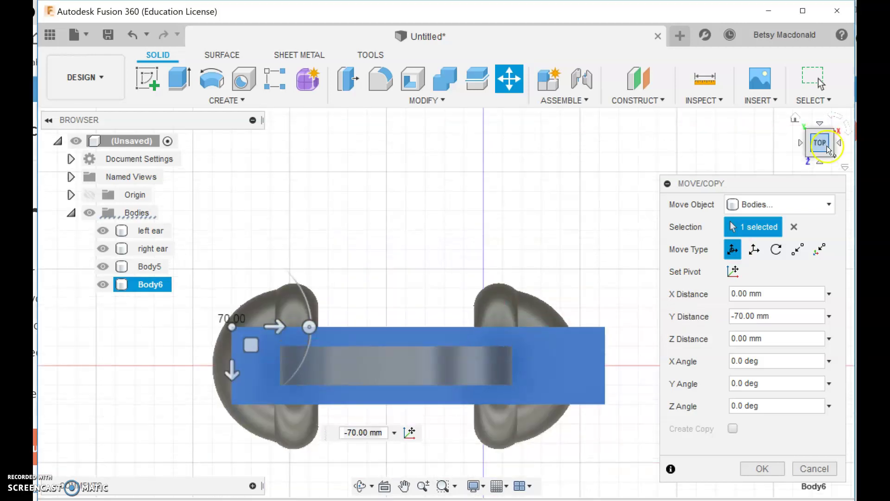
pyautogui.click(820, 160)
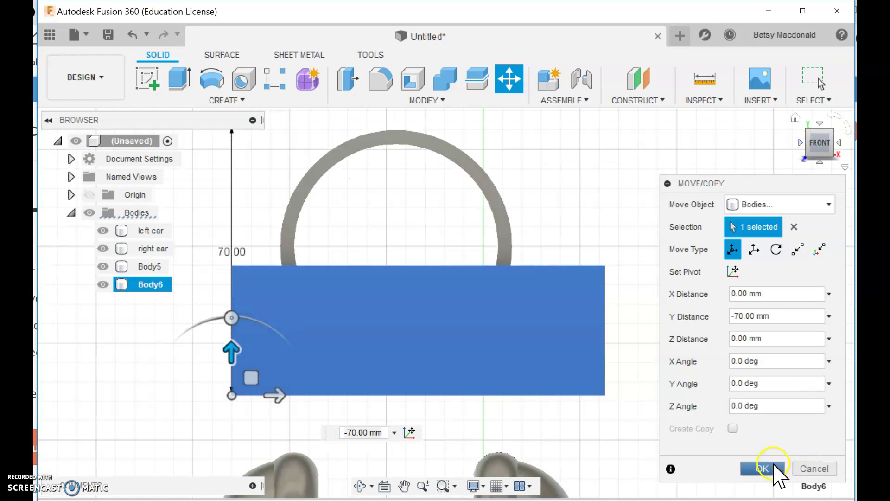
pyautogui.click(763, 468)
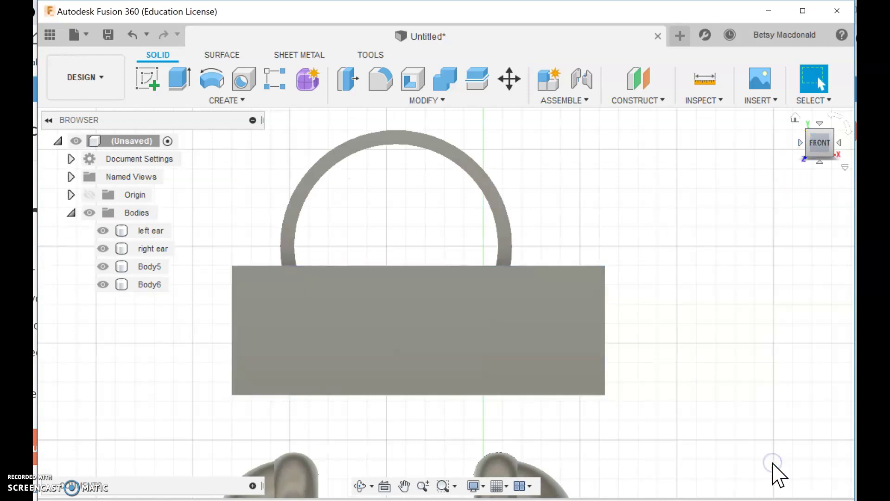
# Combine-cut ring Body5 with box Body6, keeping only the upper half-ring headband.
pyautogui.click(430, 101)
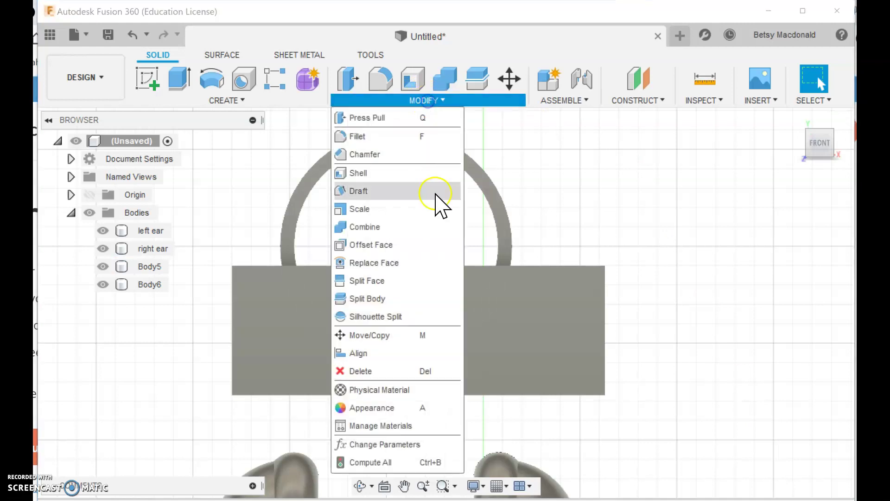
pyautogui.click(408, 227)
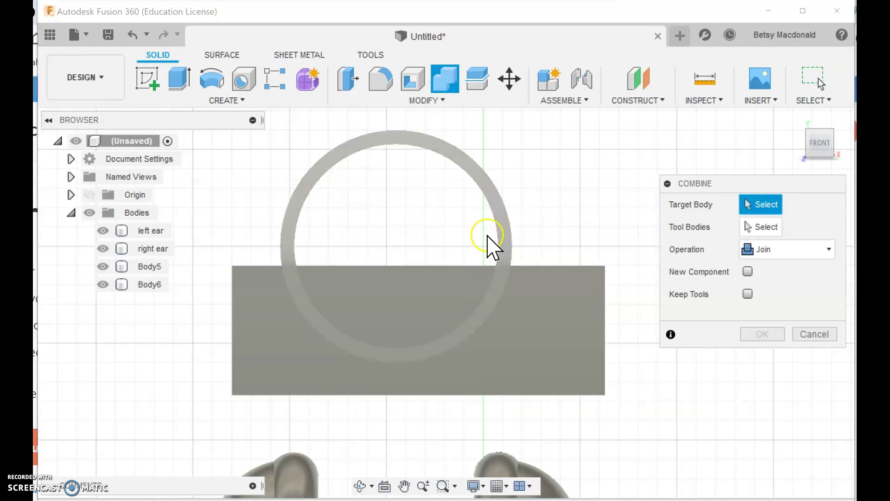
pyautogui.click(506, 233)
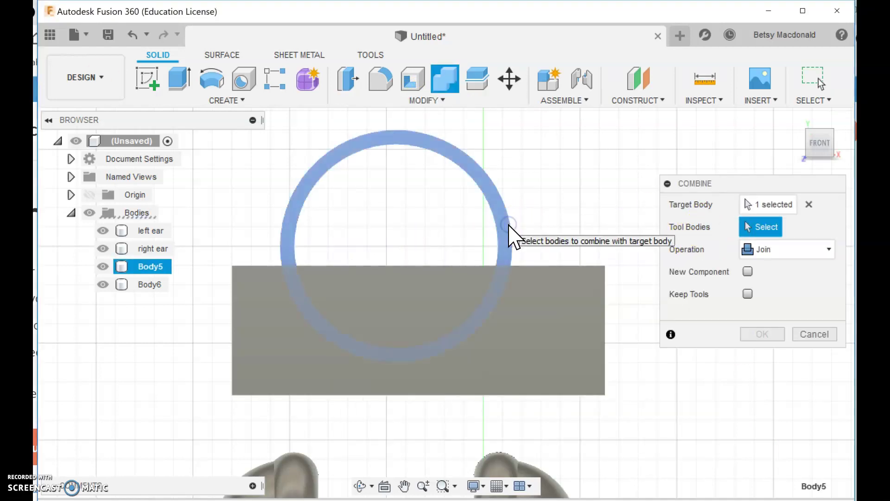
pyautogui.click(555, 339)
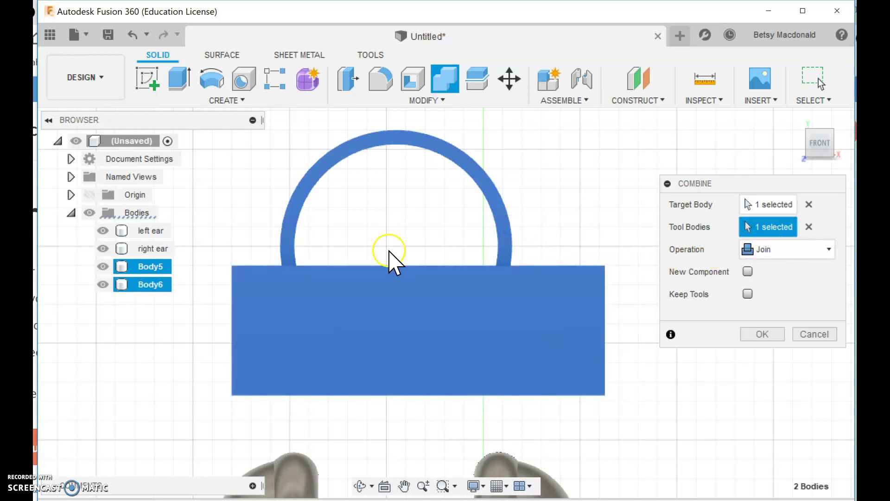
pyautogui.click(777, 251)
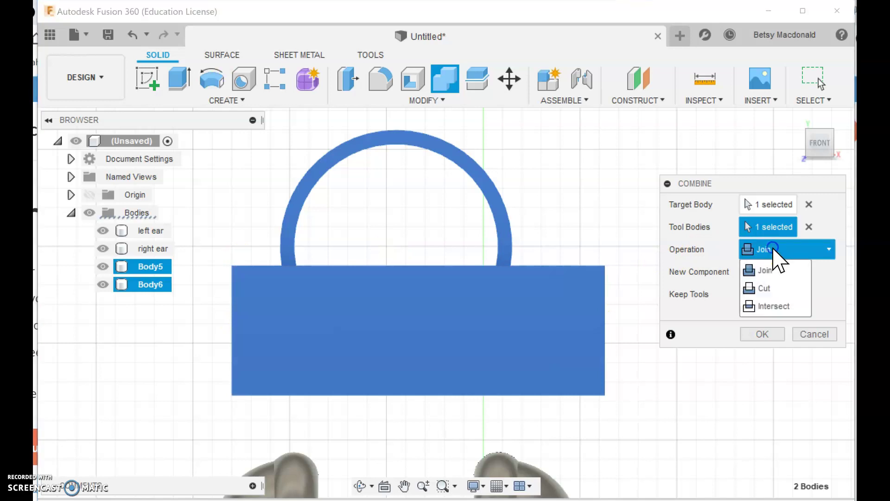
pyautogui.click(765, 288)
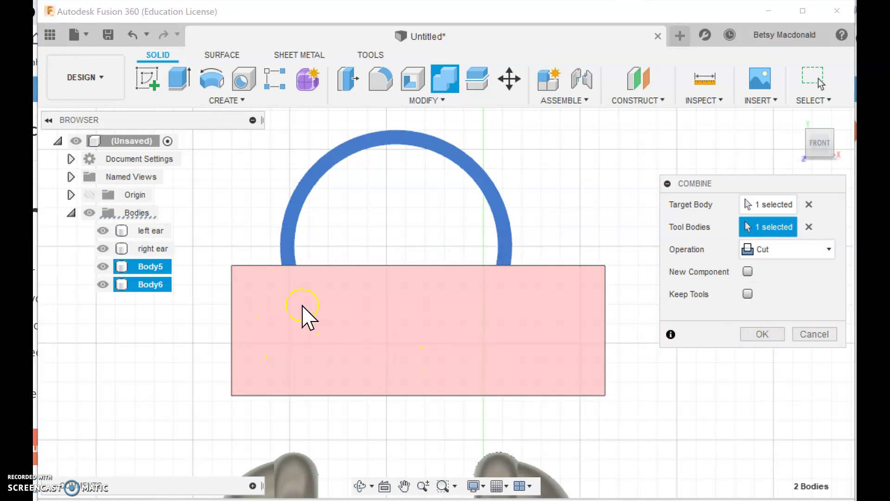
pyautogui.click(763, 334)
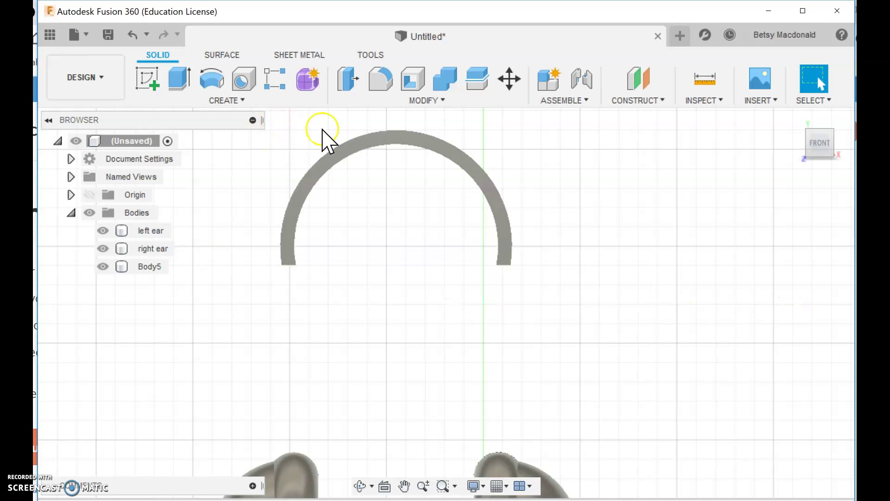
# Select the headband body Body5 and bring up its context menu.
pyautogui.moveTo(550, 124); pyautogui.dragTo(249, 295)
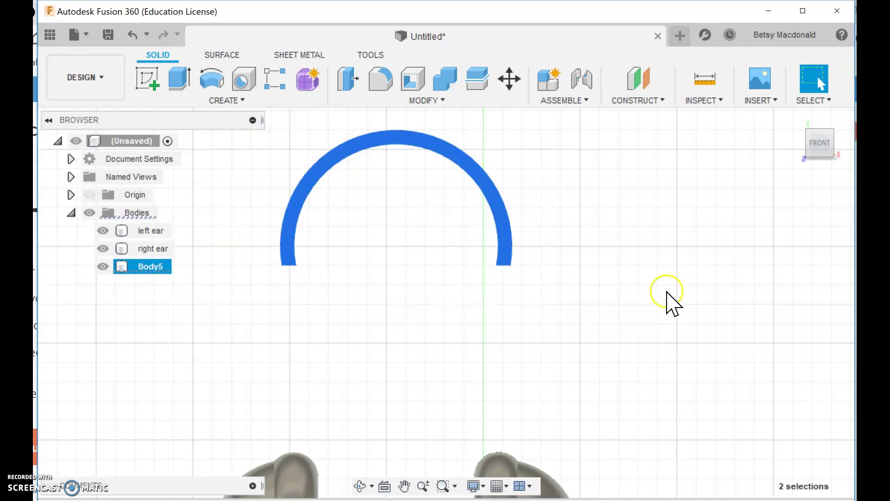
pyautogui.click(170, 308)
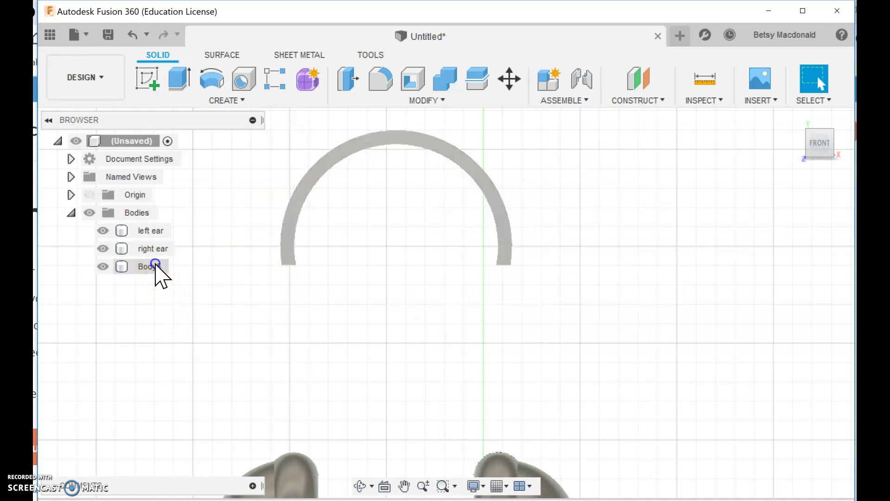
pyautogui.click(154, 266)
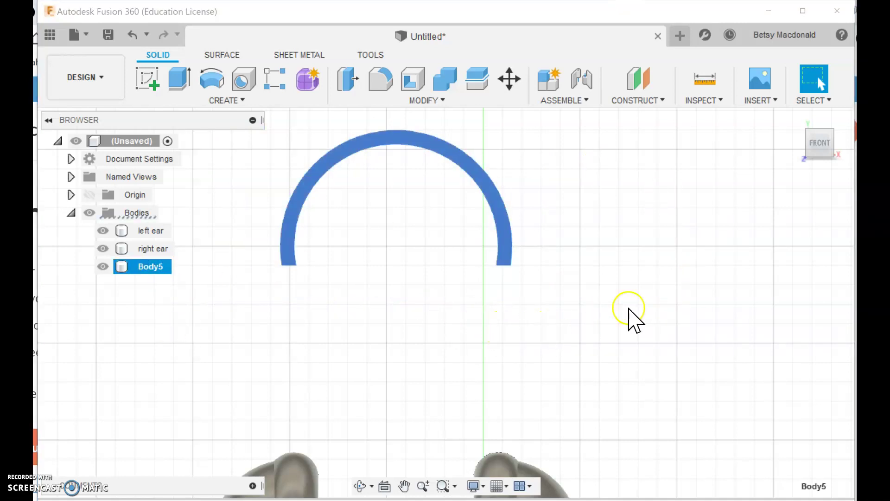
pyautogui.rightClick(459, 164)
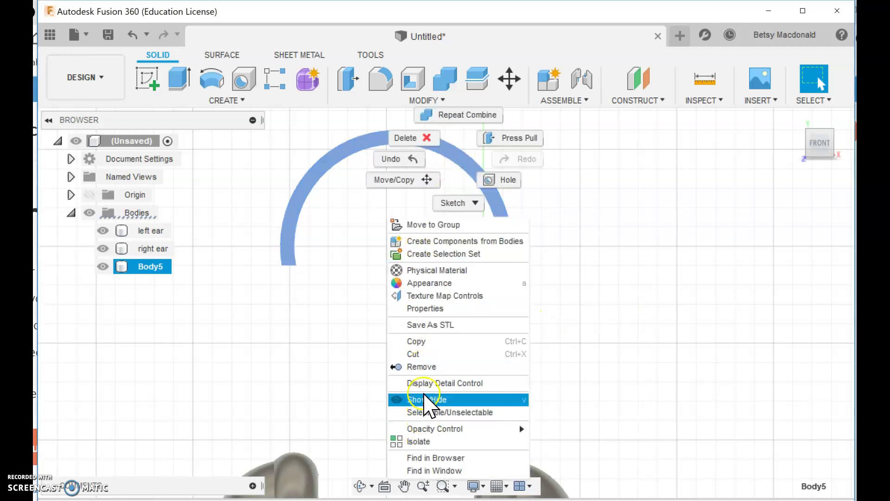
pyautogui.press('Escape')
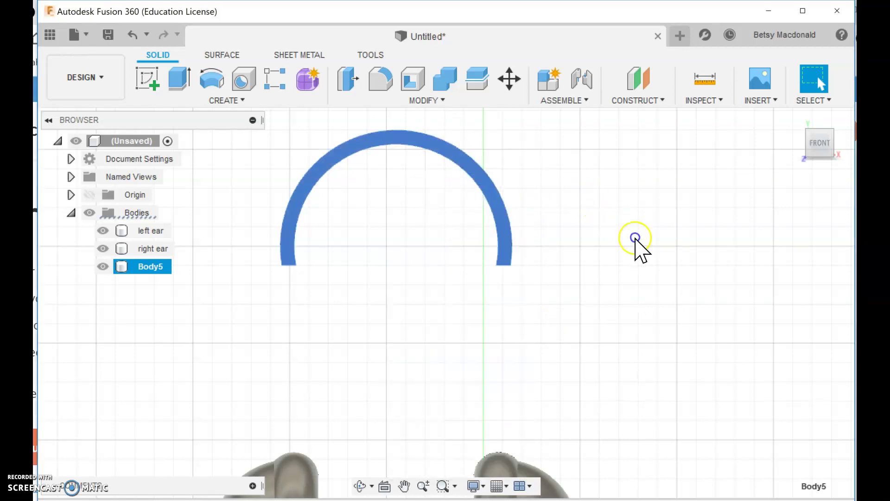
pyautogui.rightClick(492, 196)
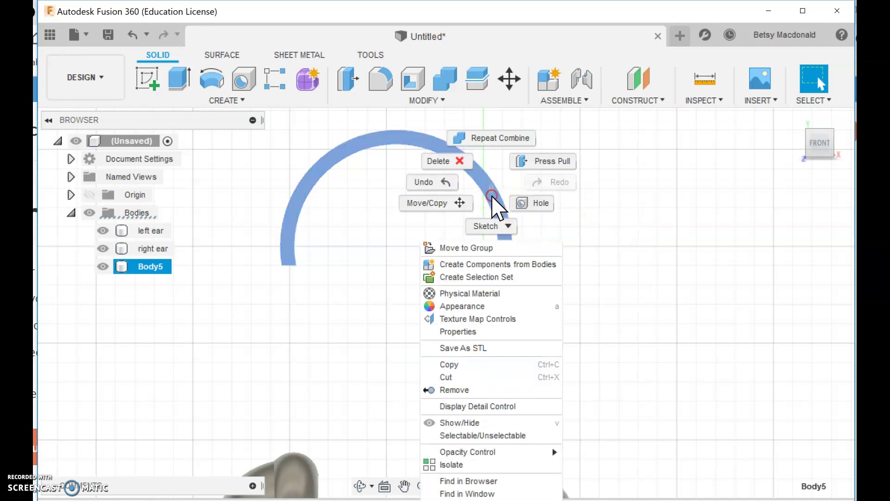
# Move the headband -50 mm along Y, check the fit from several ViewCube angles, and confirm.
pyautogui.click(433, 202)
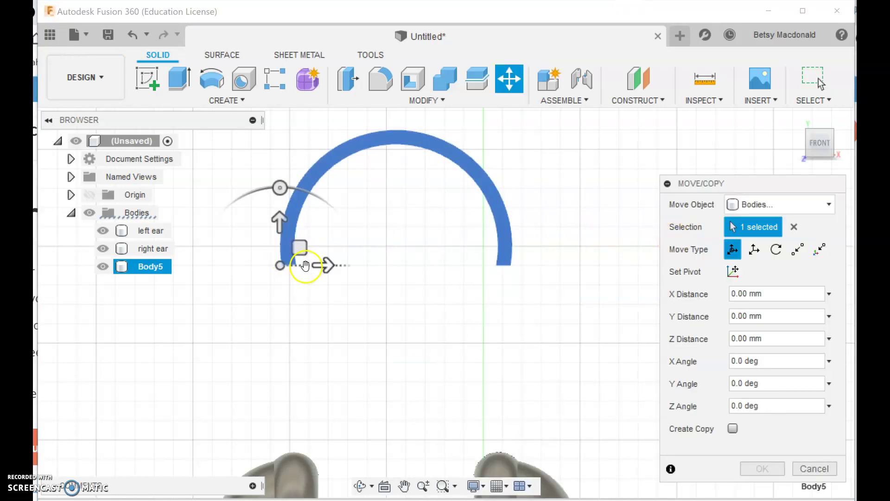
pyautogui.moveTo(279, 220); pyautogui.dragTo(278, 397)
pyautogui.moveTo(598, 360); pyautogui.dragTo(596, 189, button='middle')
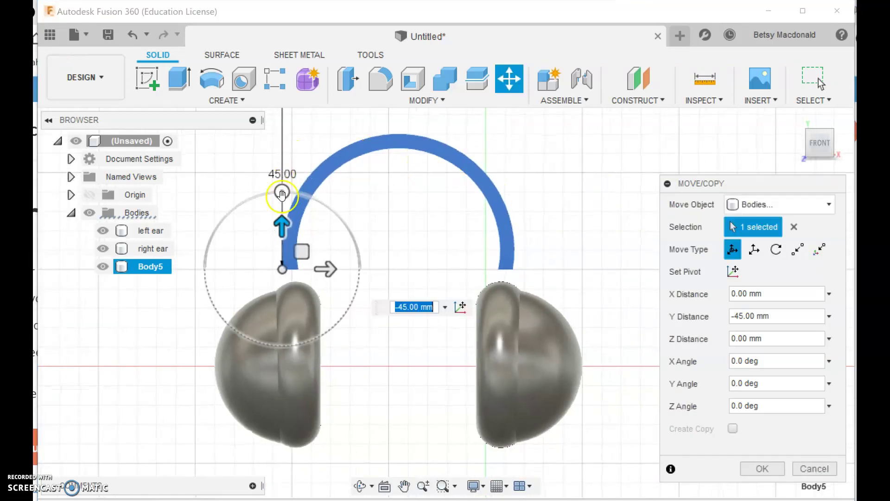
pyautogui.moveTo(282, 224); pyautogui.dragTo(283, 241)
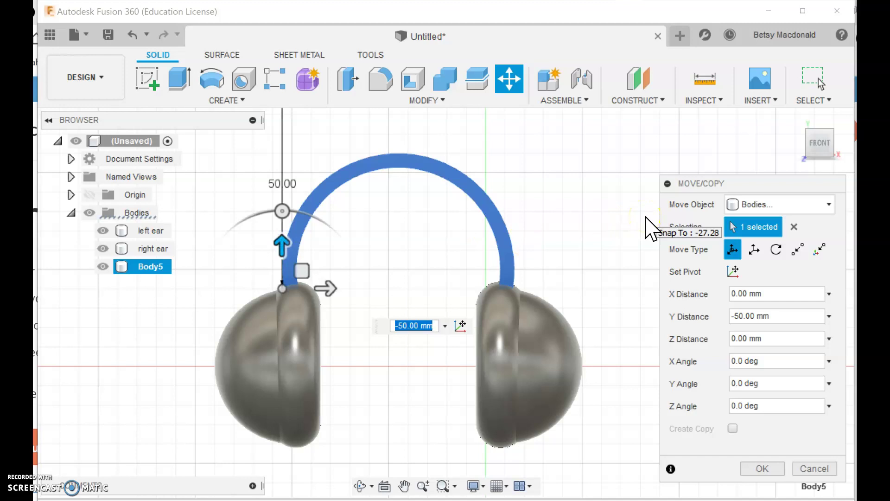
pyautogui.click(819, 123)
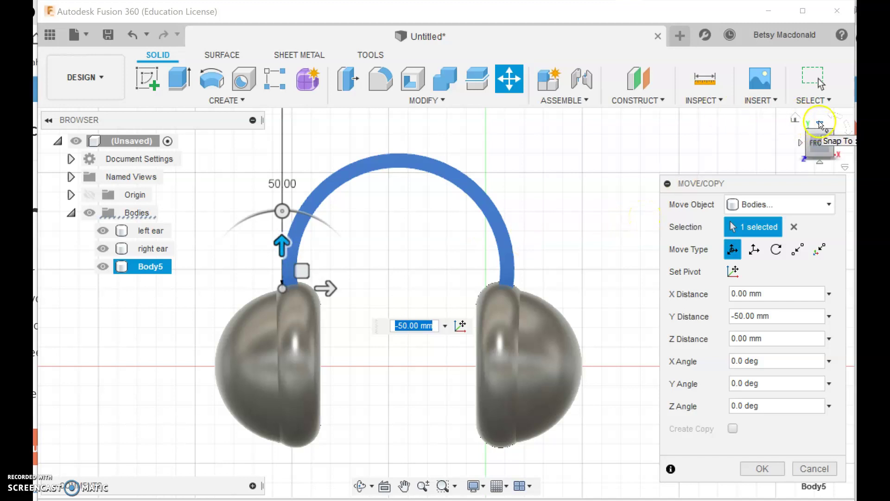
pyautogui.click(820, 123)
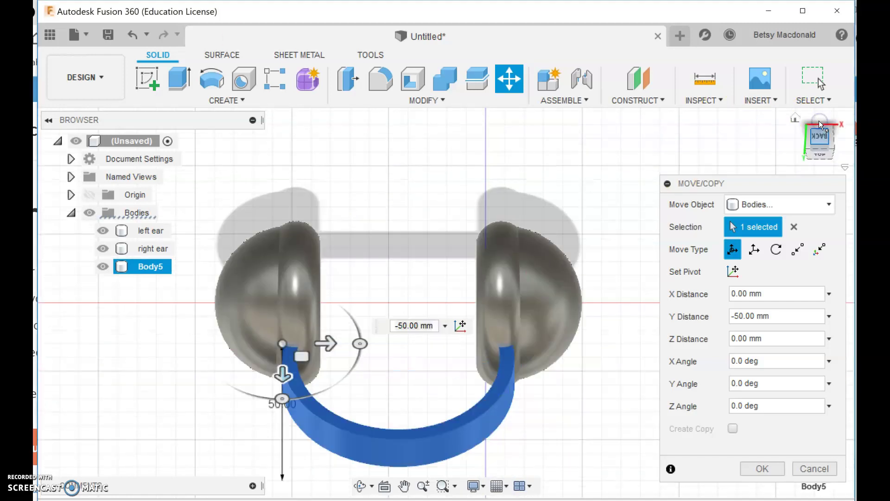
pyautogui.click(820, 122)
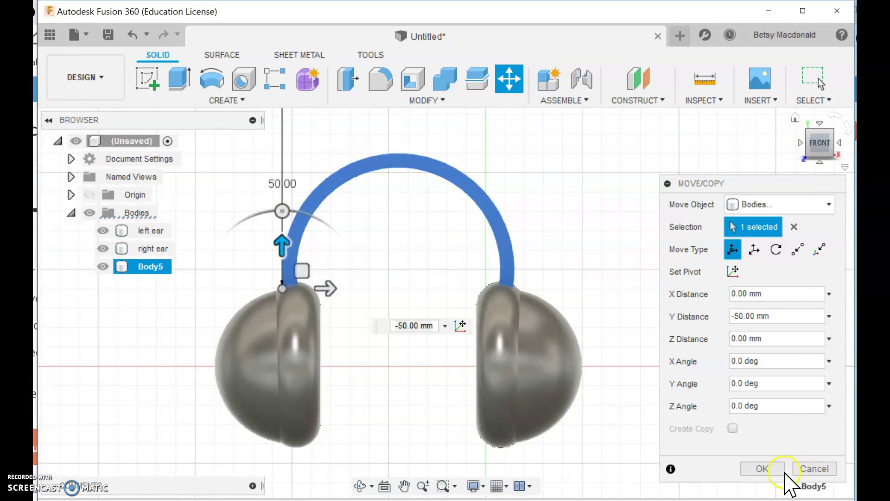
pyautogui.click(770, 470)
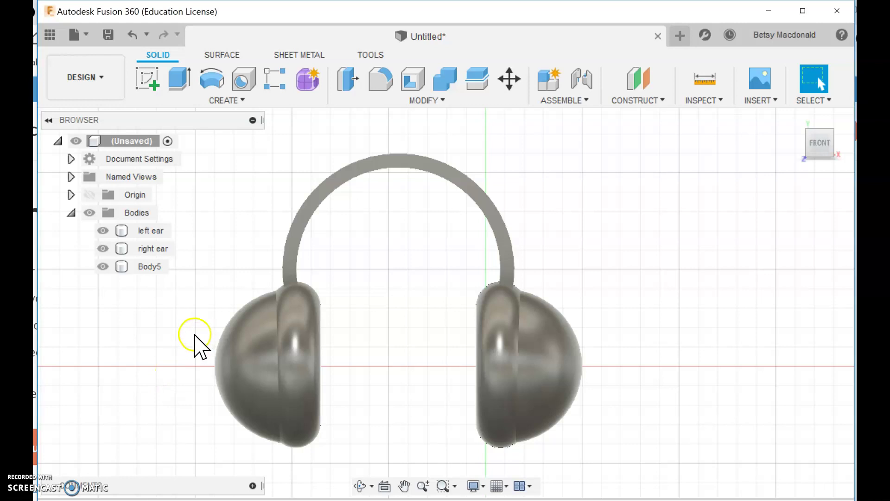
# Start a Combine with the headband as target, then cancel it.
pyautogui.click(464, 102)
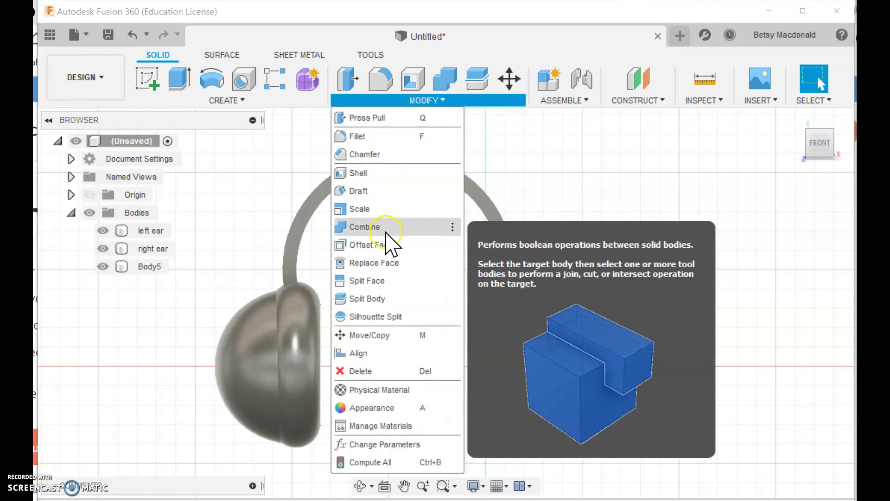
pyautogui.click(386, 230)
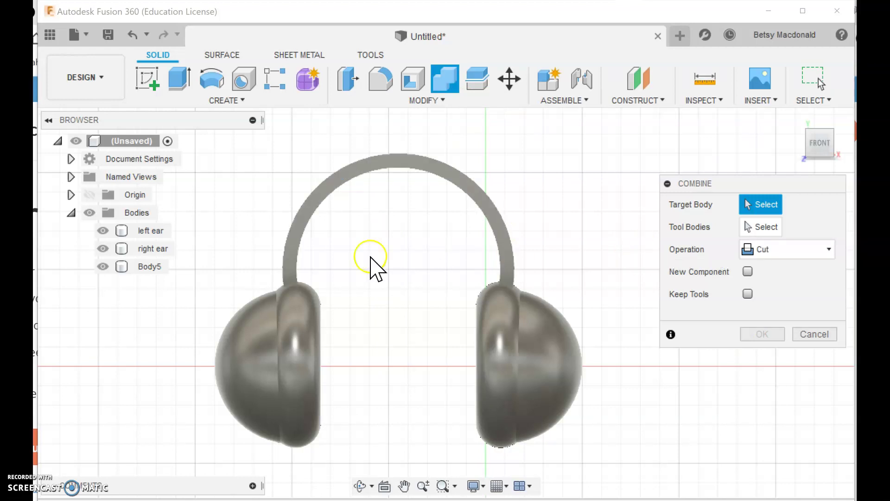
pyautogui.click(141, 271)
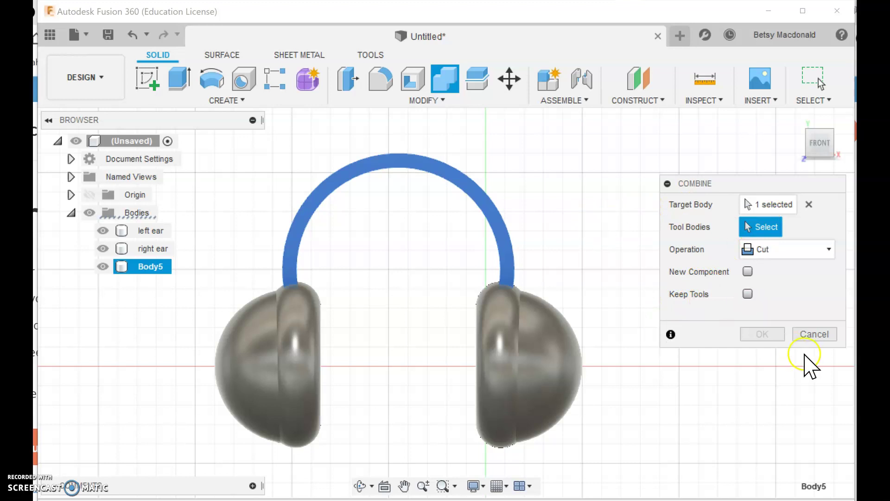
pyautogui.click(812, 334)
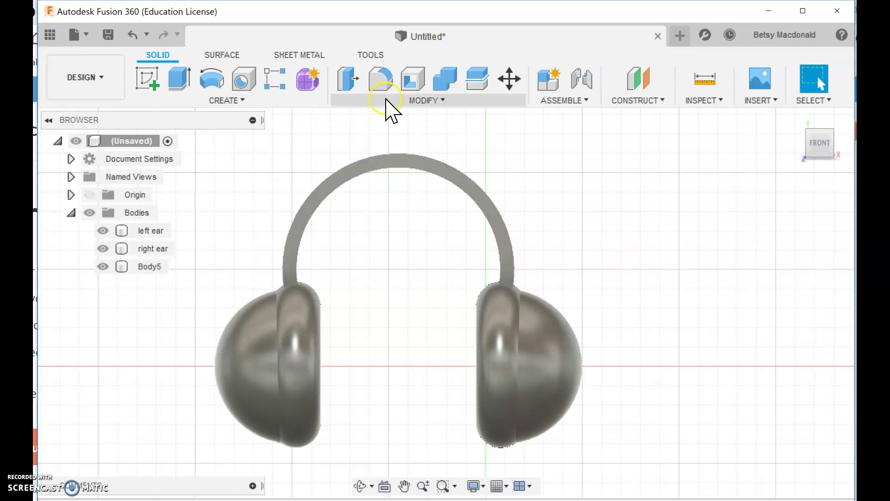
# Join the left and right ear cups into headband Body5 with a Combine Join.
pyautogui.click(397, 100)
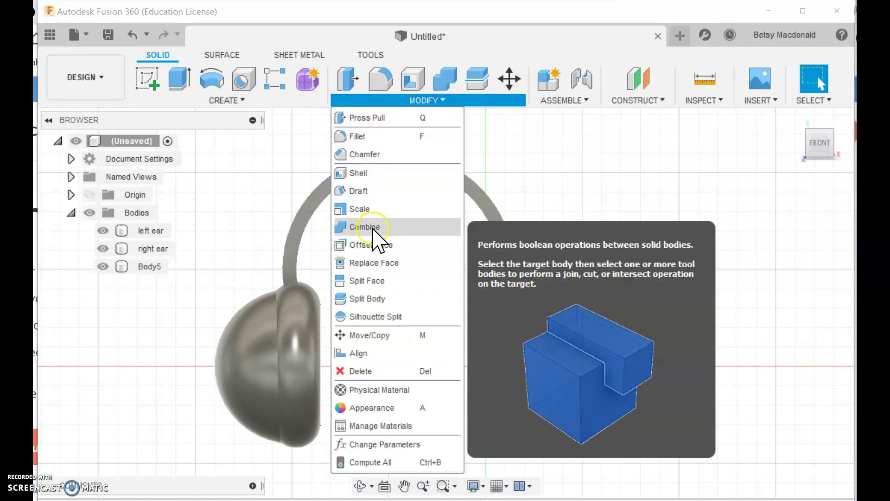
pyautogui.click(371, 226)
pyautogui.click(428, 163)
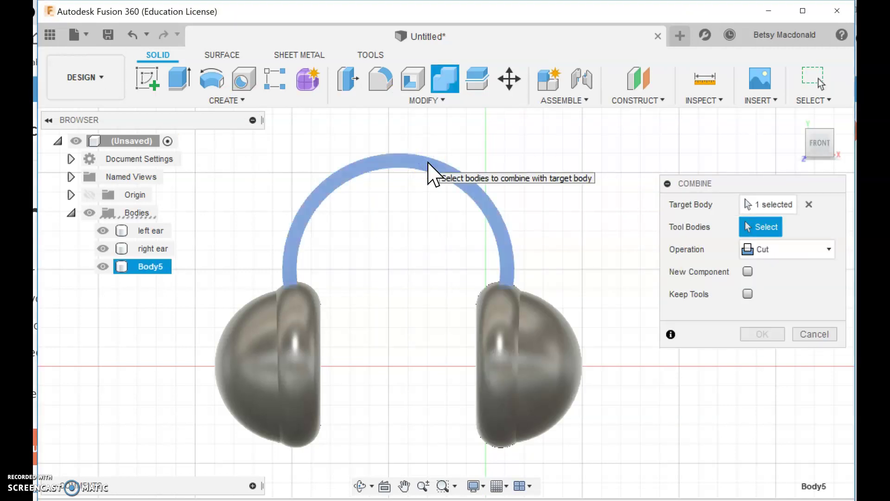
pyautogui.click(294, 362)
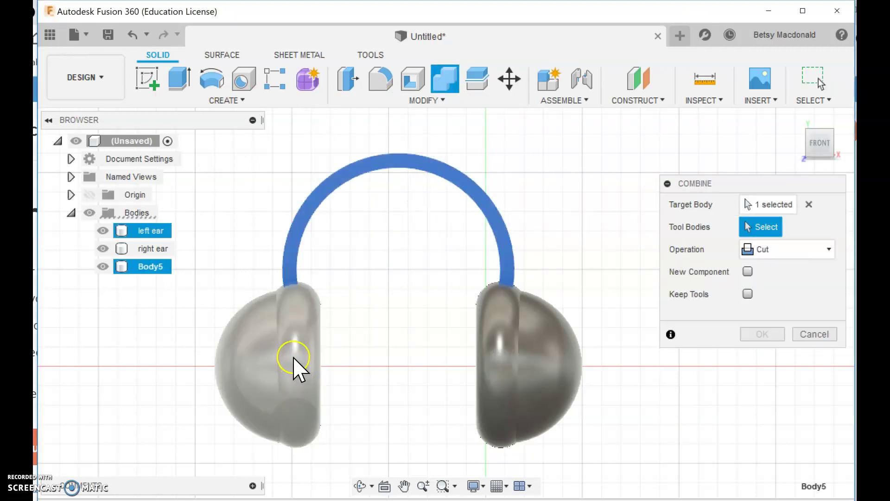
pyautogui.click(496, 376)
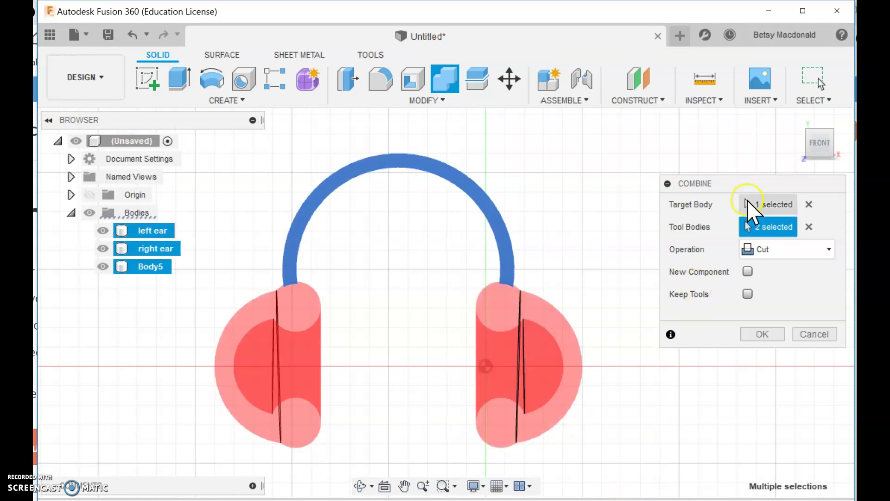
pyautogui.click(766, 251)
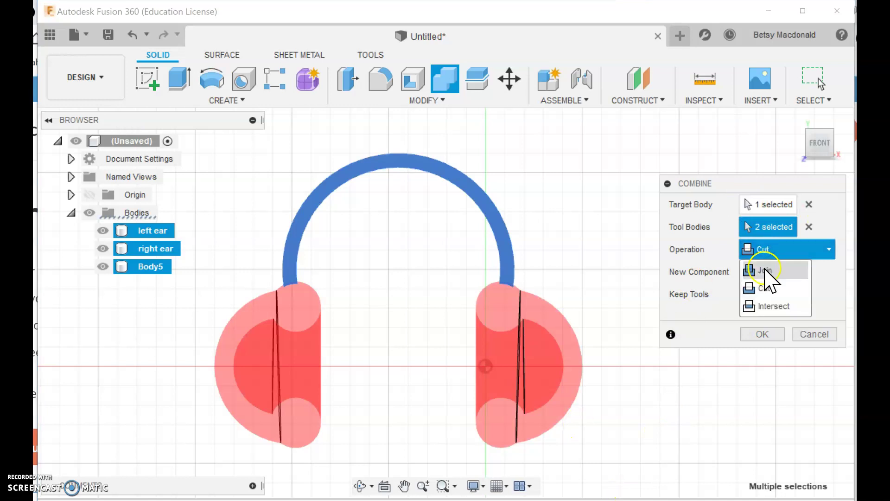
pyautogui.click(767, 271)
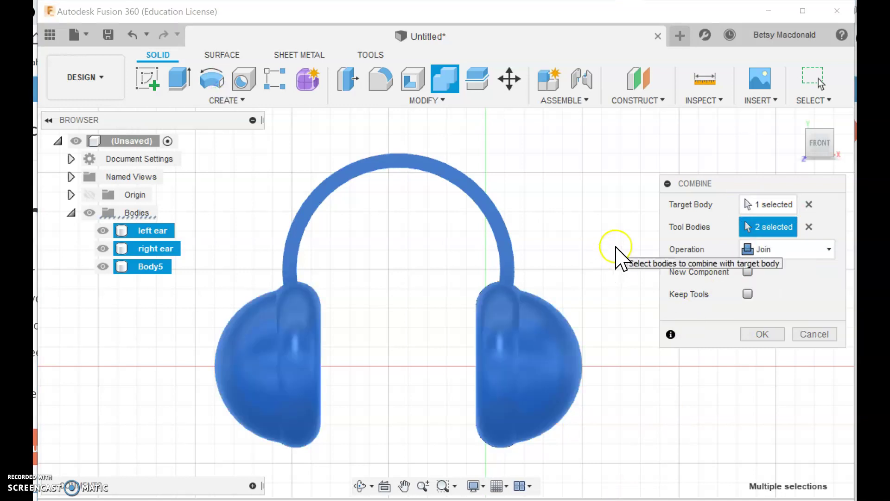
pyautogui.click(763, 335)
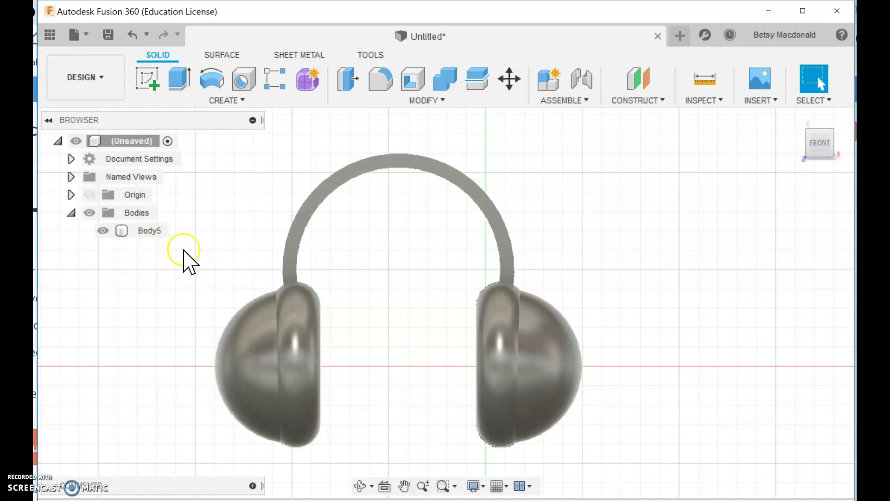
# Rename Body5 to 'headphones' in the browser.
pyautogui.click(152, 232)
pyautogui.click(152, 232)
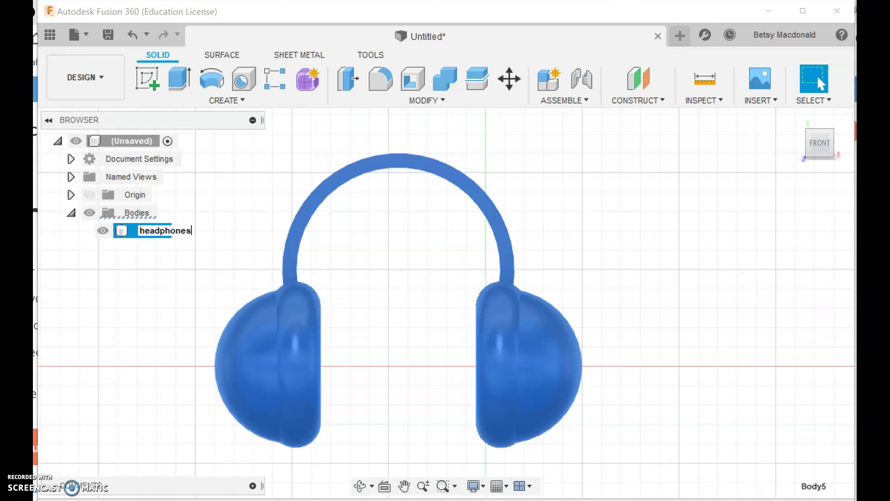
pyautogui.press('Return')
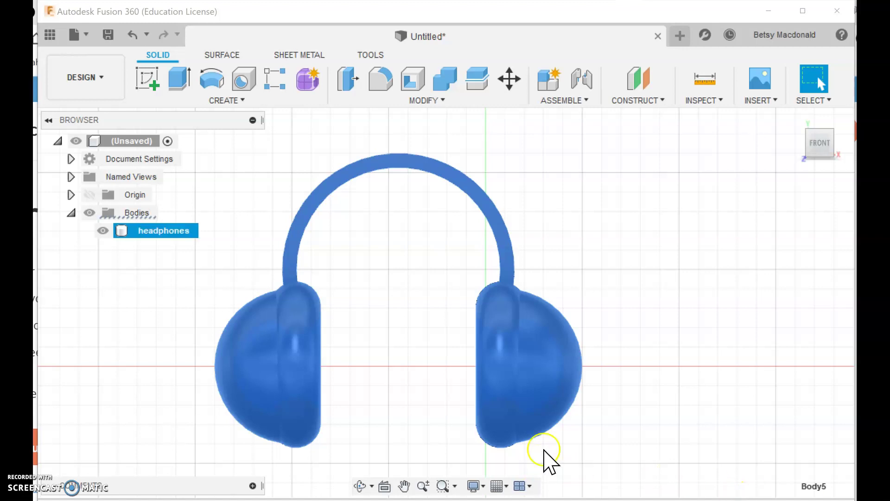
# Show the headphones in the isometric home view, zoomed and centred on screen.
pyautogui.moveTo(794, 137)
pyautogui.click(796, 119)
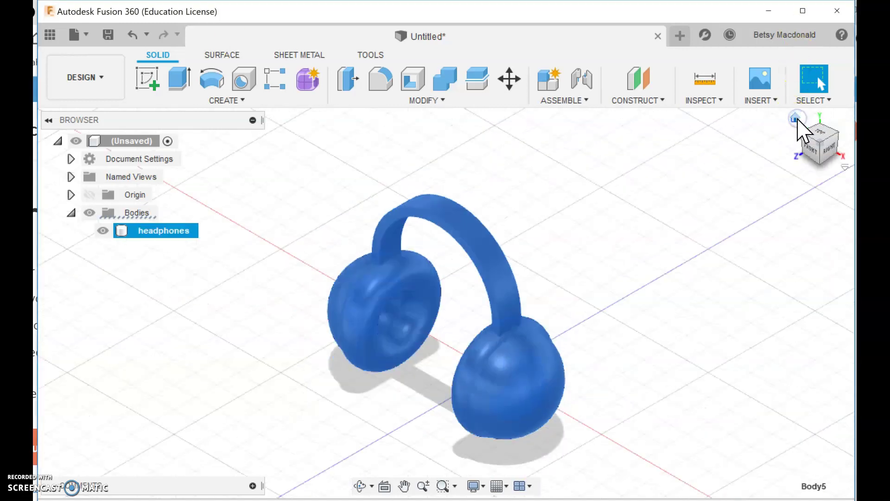
pyautogui.click(705, 310)
pyautogui.scroll(5, 622, 333)
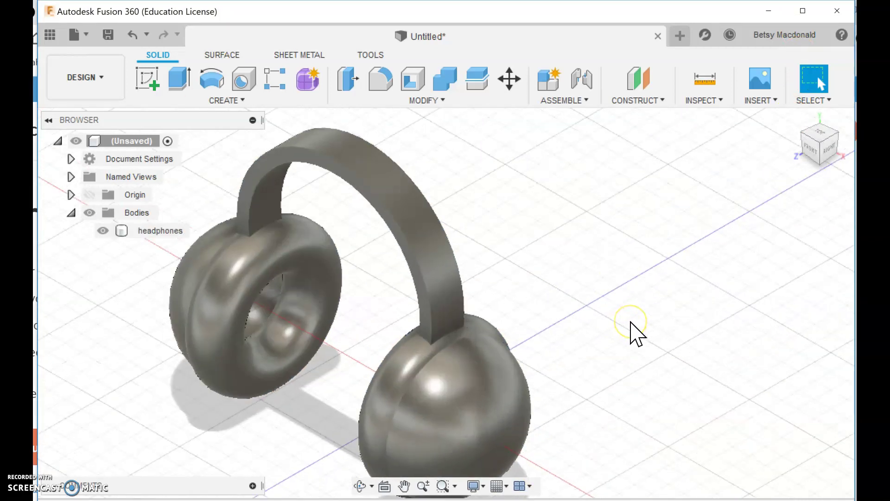
pyautogui.moveTo(632, 332); pyautogui.dragTo(739, 308, button='middle')
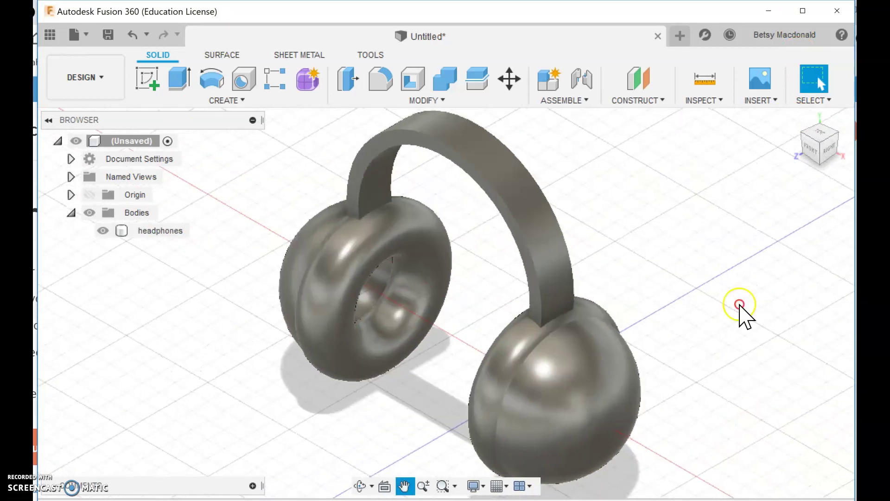